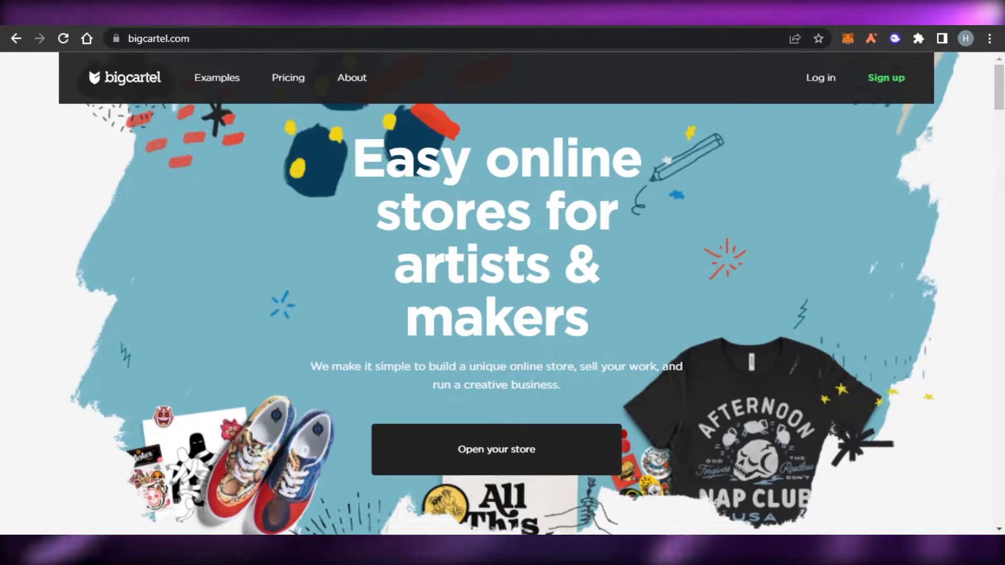
- Review the Big Cartel home page and compare the prices and features of the Gold, Platinum and Diamond plans
scroll(496, 293, down, 15)
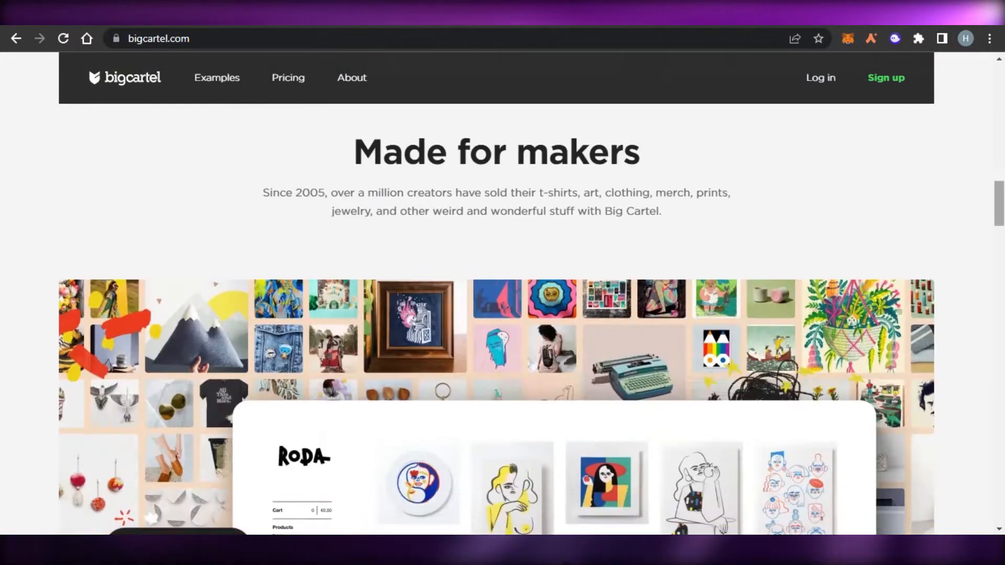
scroll(496, 293, down, 15)
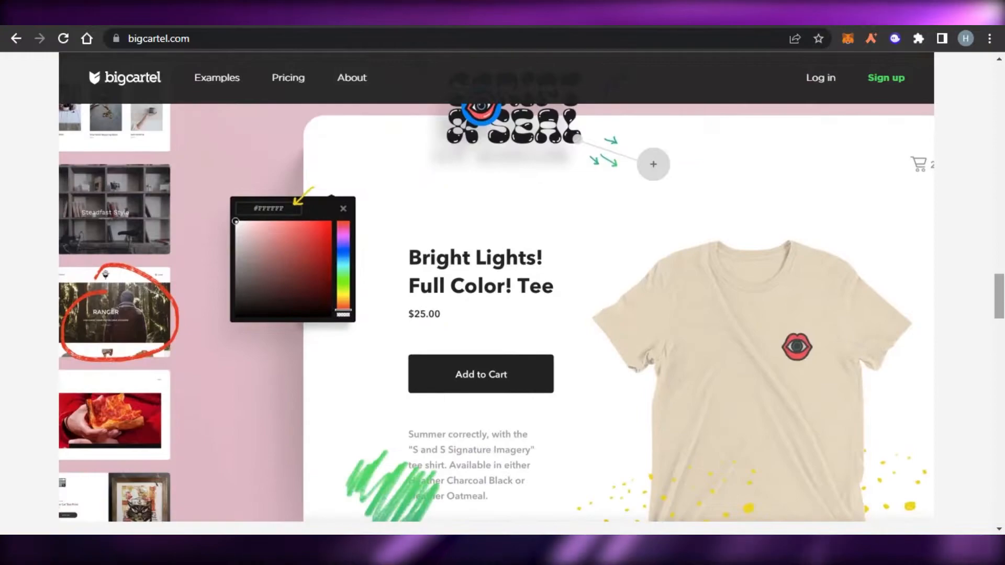
scroll(496, 293, down, 15)
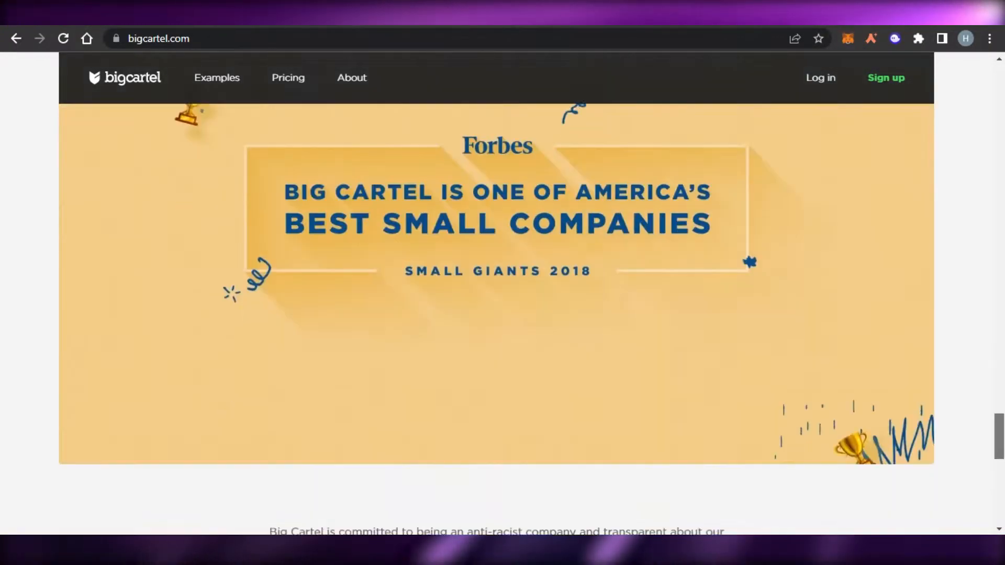
scroll(1003, 456, down, 4)
drag(1000, 428, 1000, 153)
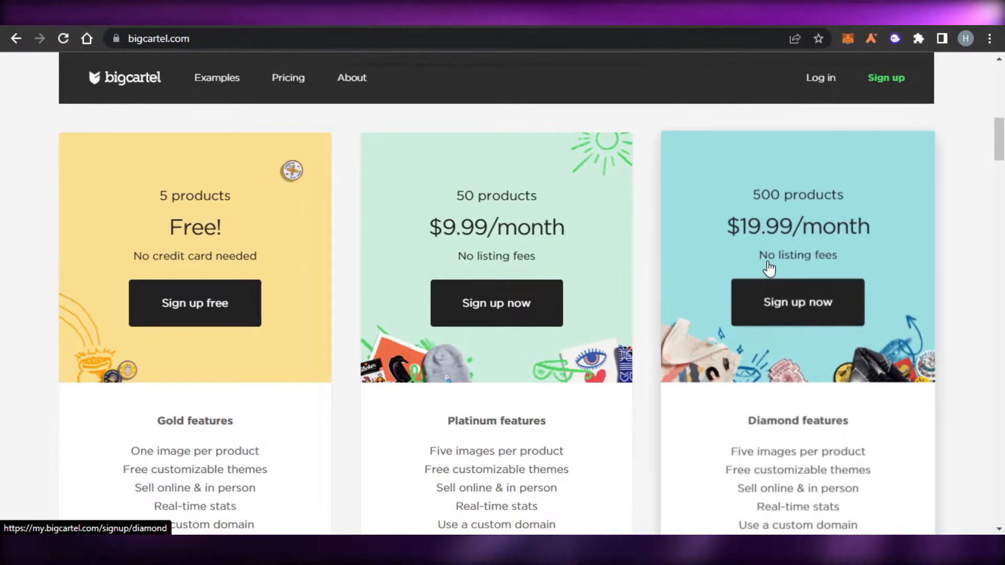
scroll(496, 293, down, 5)
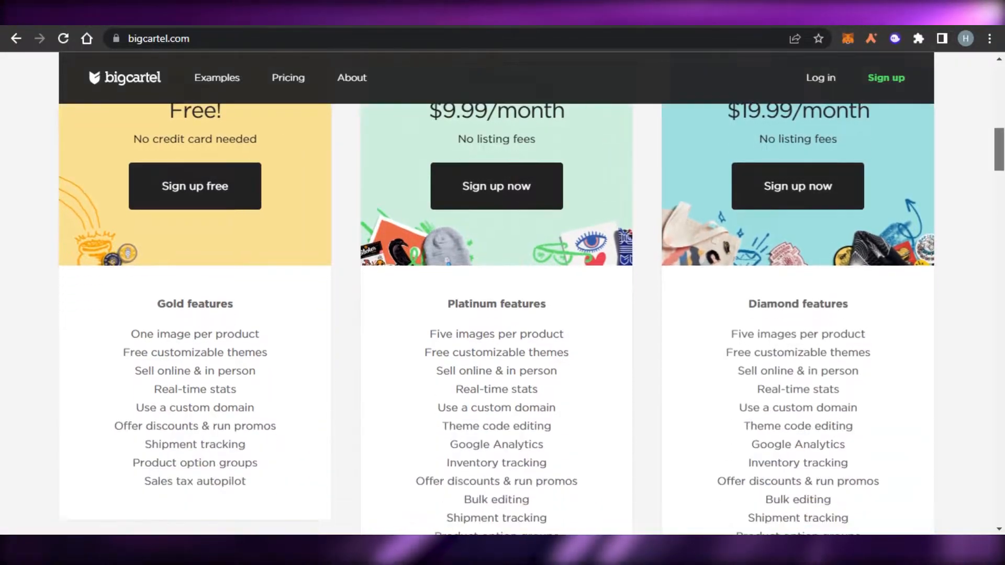
scroll(496, 293, up, 4)
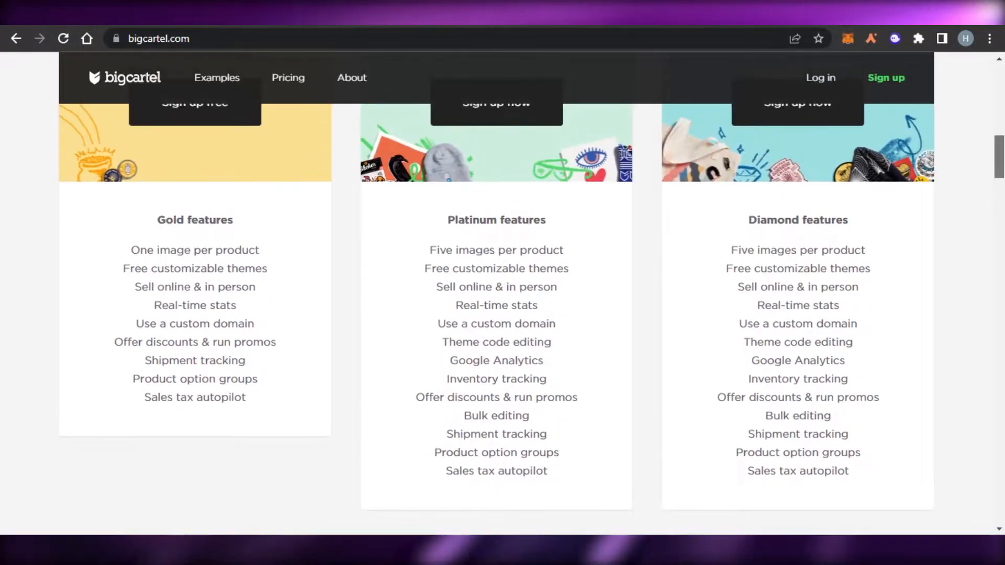
scroll(496, 293, down, 3)
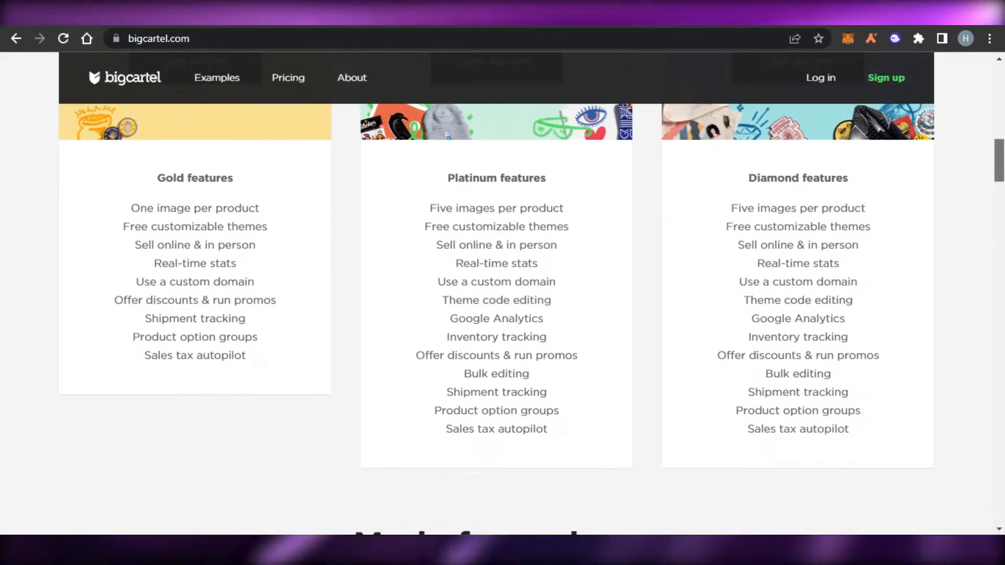
scroll(496, 293, up, 1)
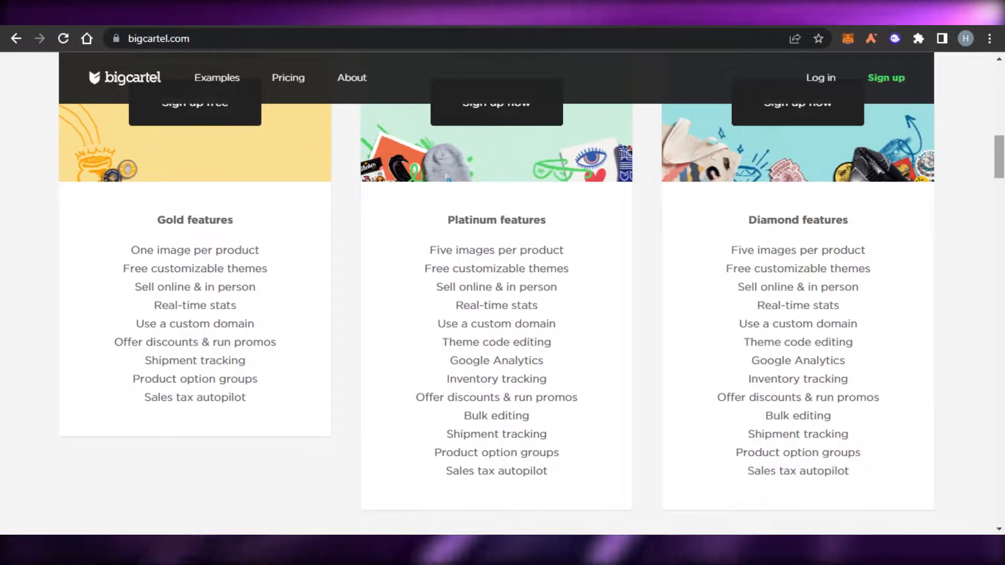
scroll(496, 293, down, 3)
scroll(496, 293, up, 3)
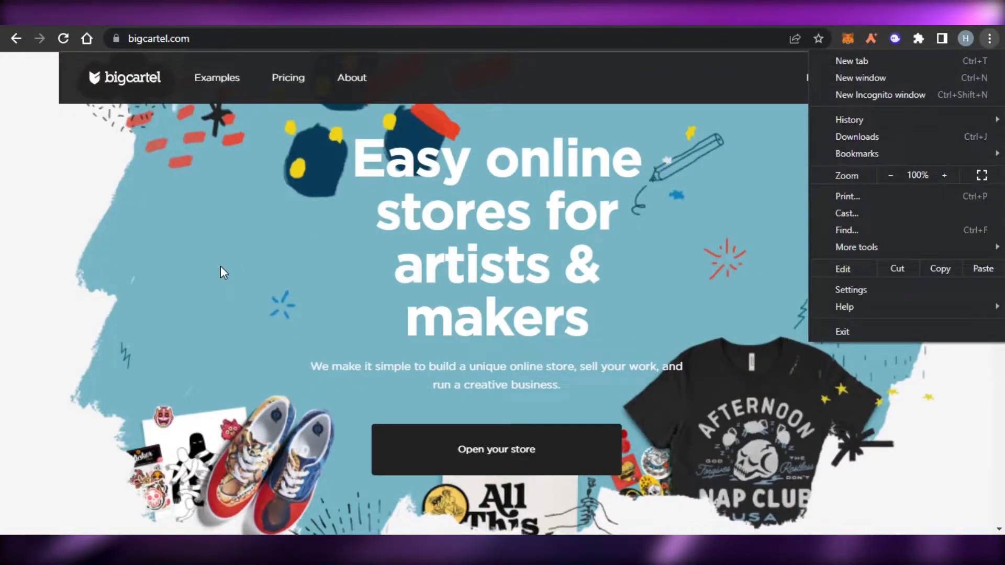
click(221, 266)
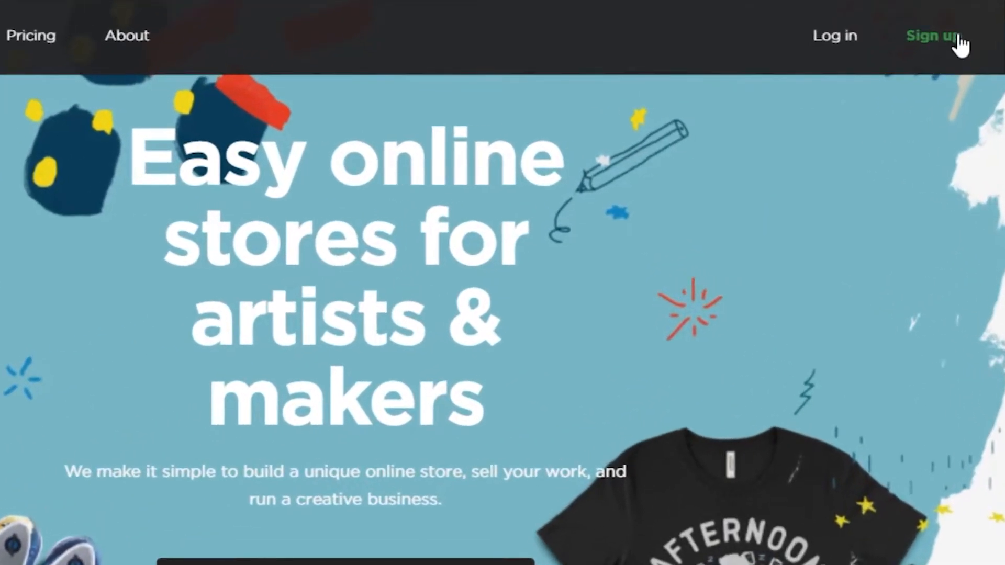
- Open the sign-up page and look over the available pricing plans
click(957, 39)
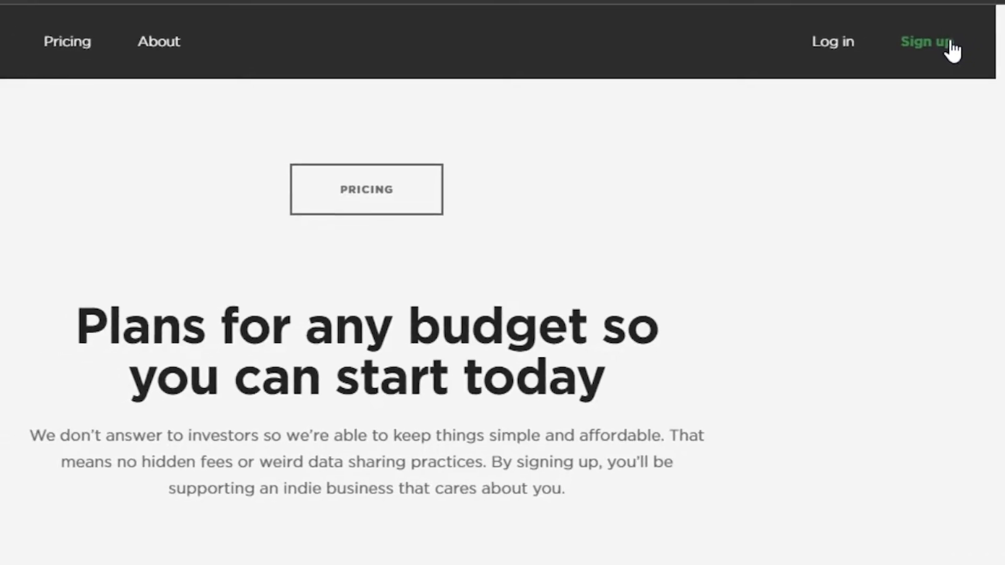
scroll(91, 299, down, 5)
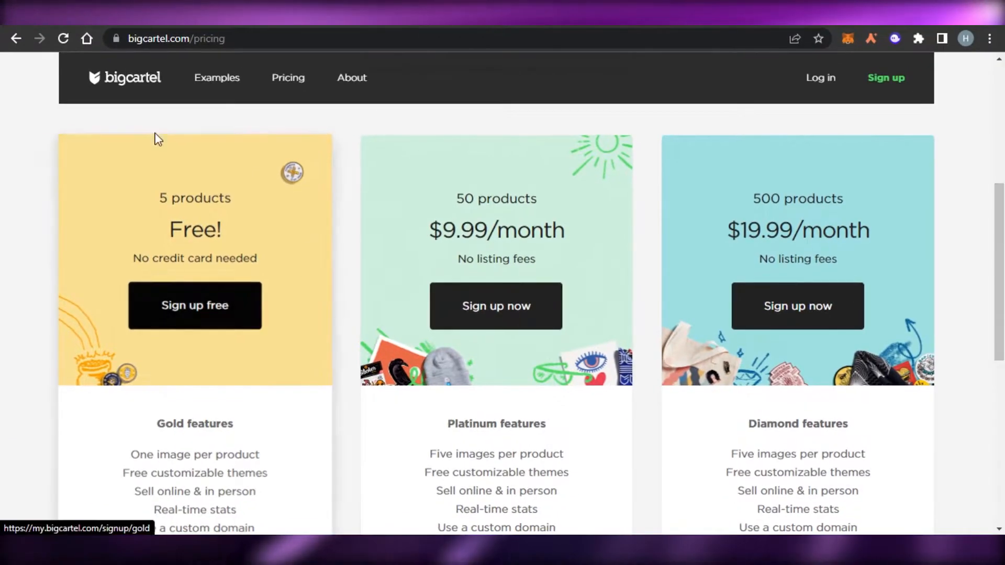
scroll(234, 235, up, 5)
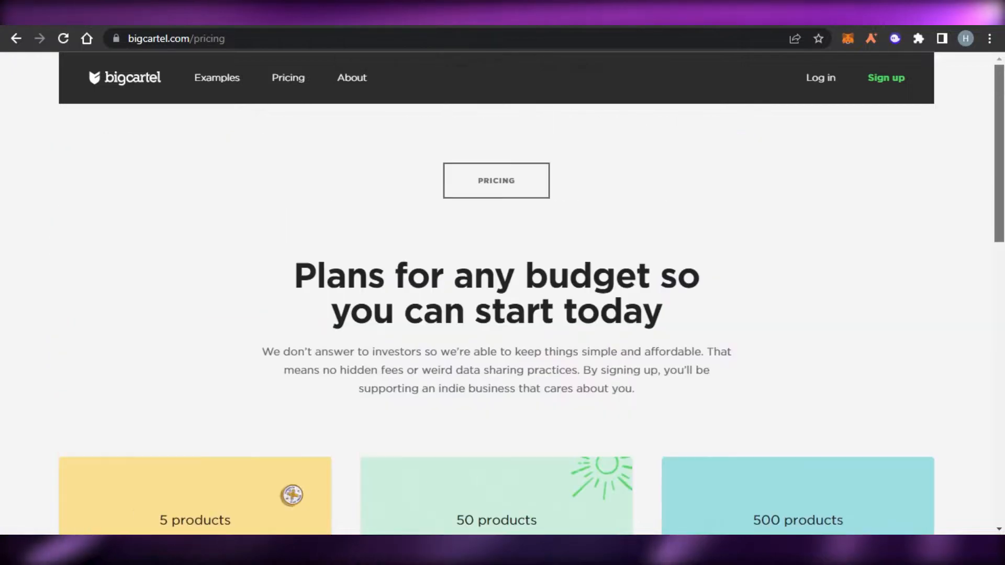
- Log in to the existing store account and review the getting started checklist on the dashboard
click(816, 84)
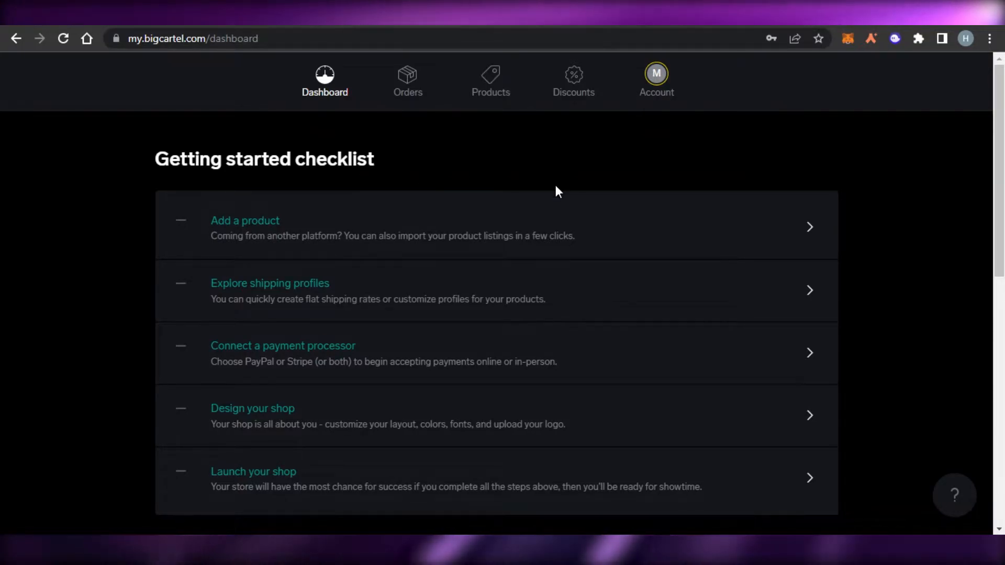
scroll(1001, 205, down, 6)
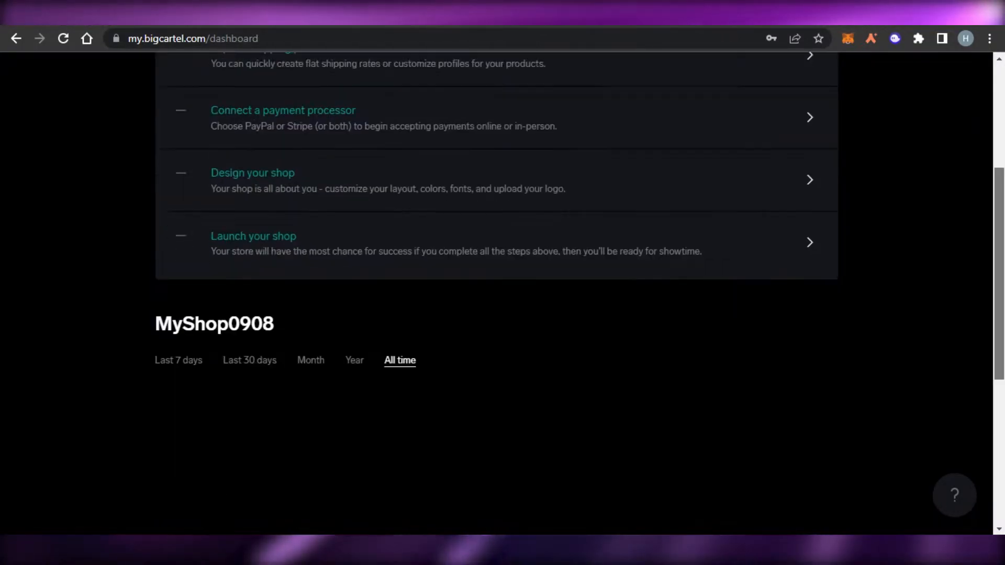
scroll(1000, 205, up, 6)
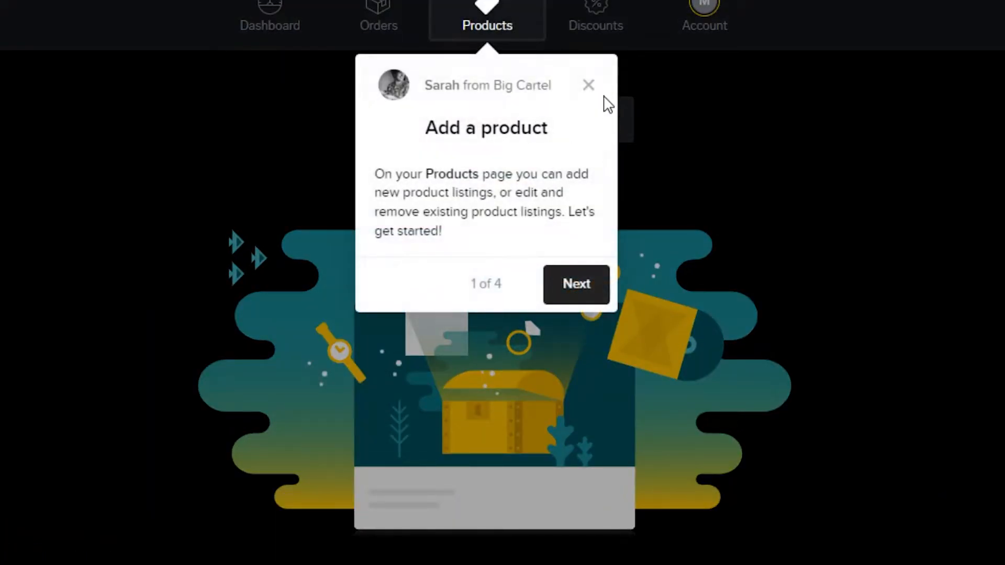
- Dismiss the product tour tip, start a new product listing and look over its form
click(589, 87)
click(517, 137)
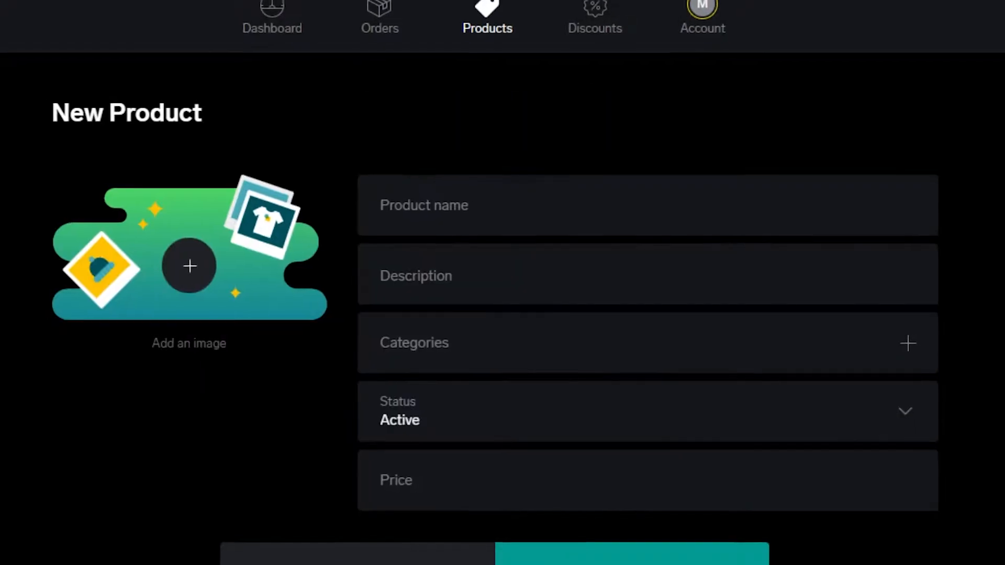
scroll(516, 137, down, 10)
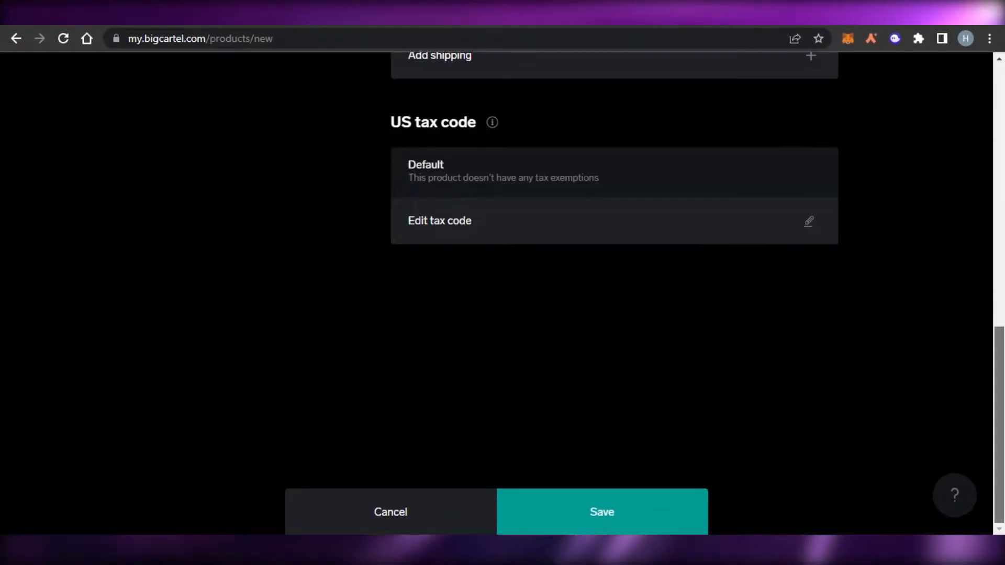
scroll(613, 293, up, 10)
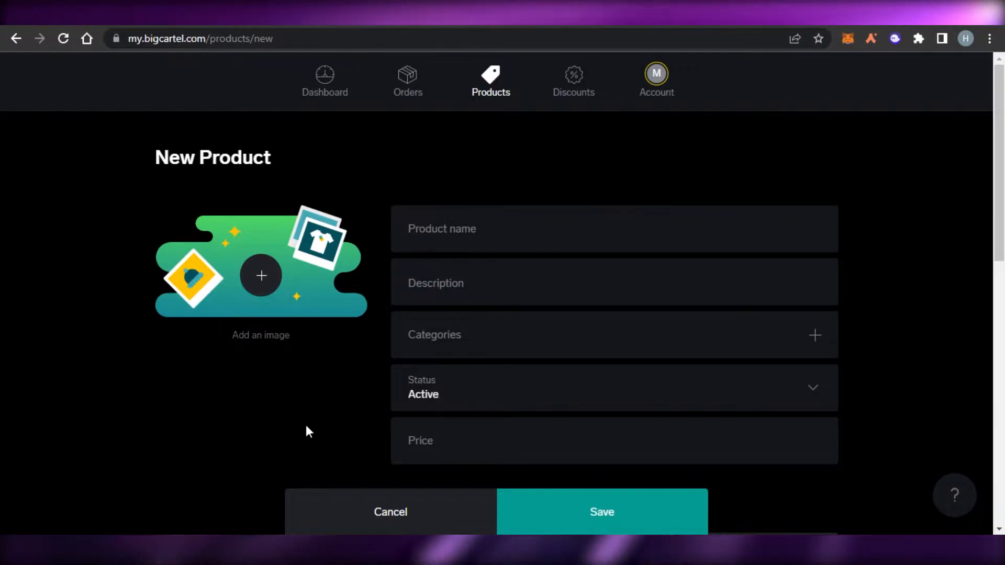
- Add a photo of the black long-sleeve shirt as the new product's image
click(267, 274)
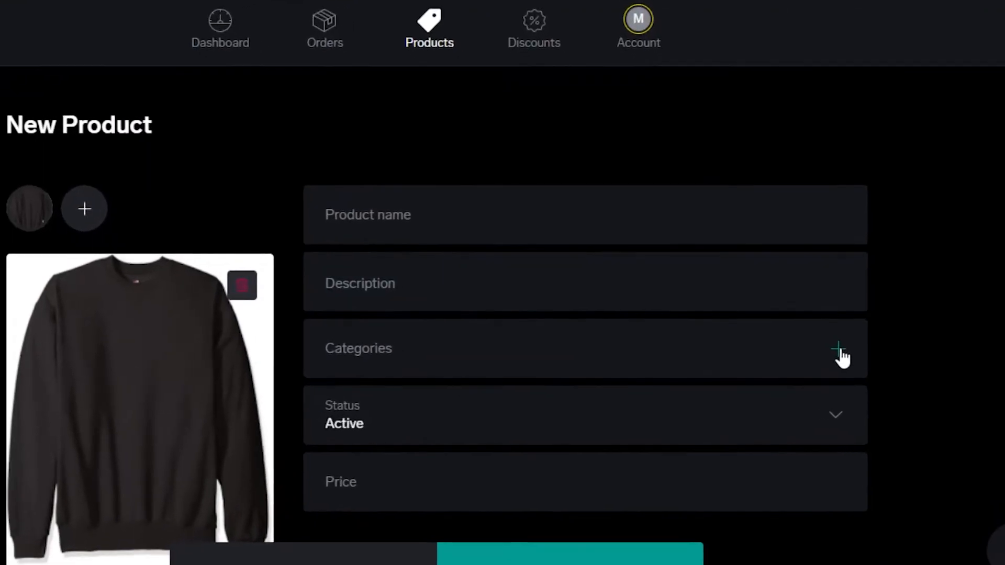
click(817, 337)
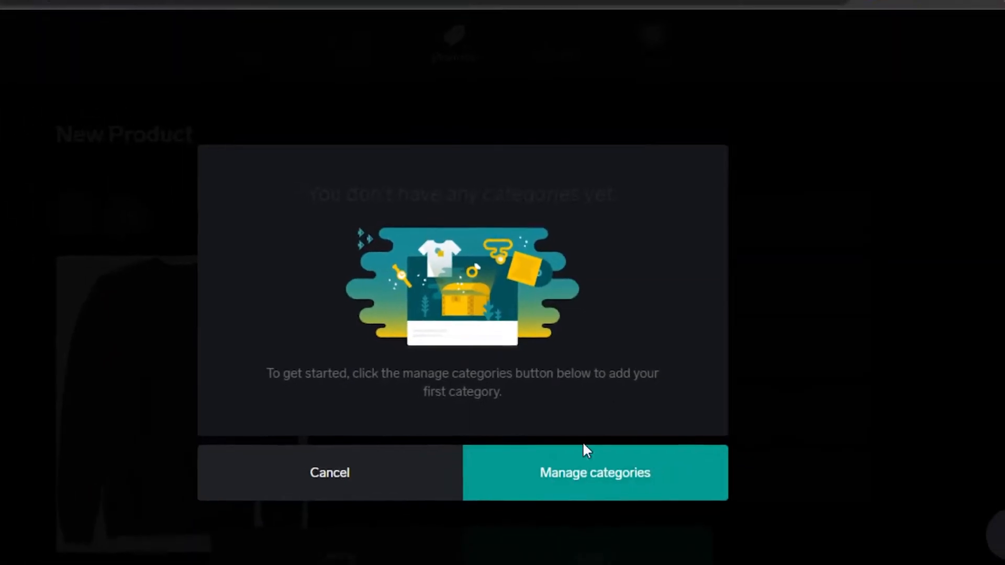
click(390, 484)
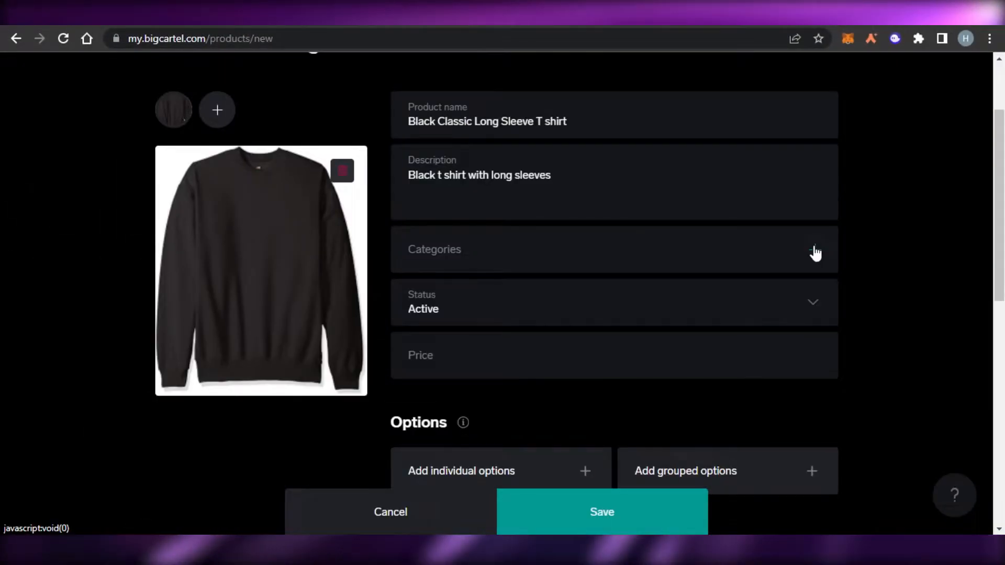
- Create a category named "clothes" and assign it to the new product
click(815, 253)
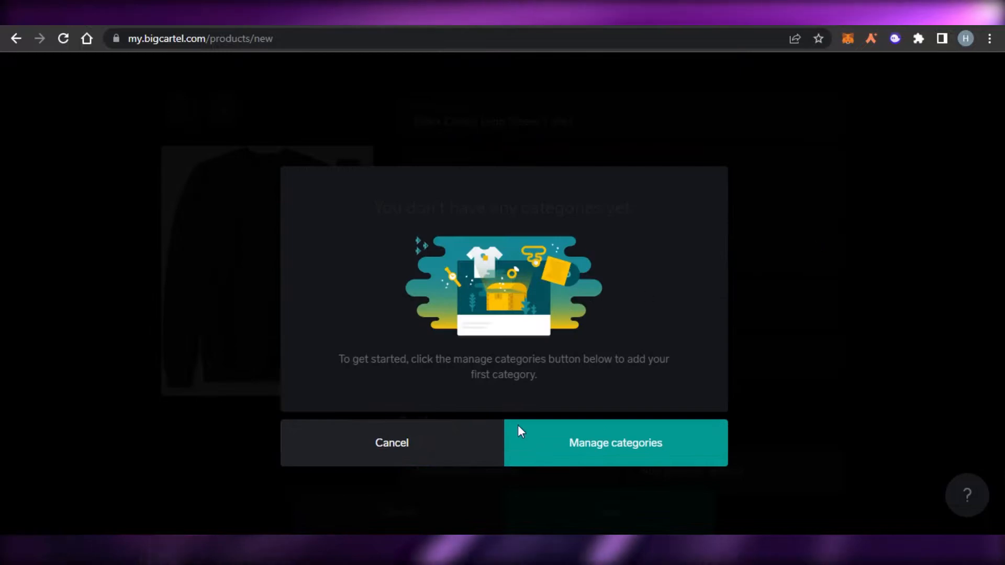
click(591, 450)
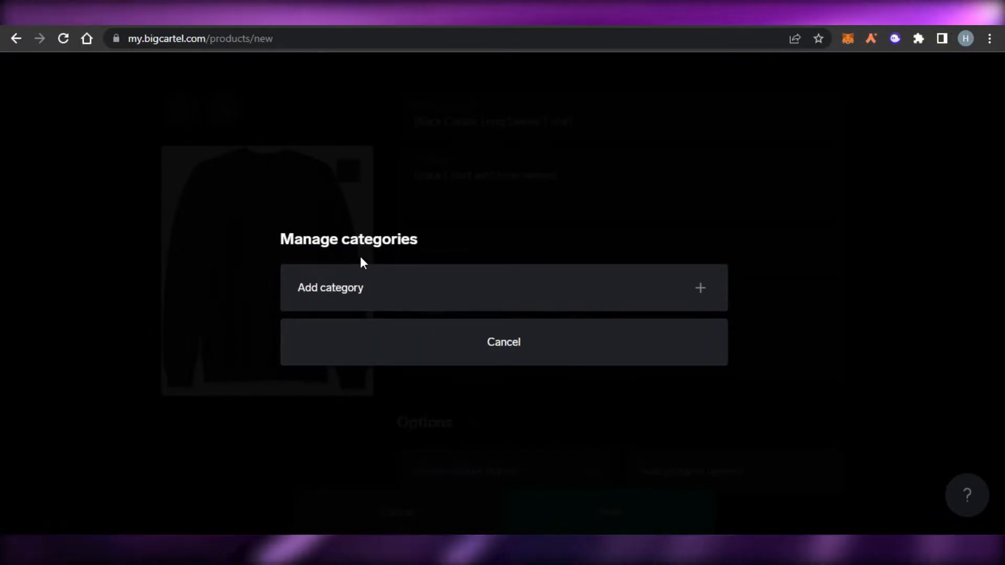
click(675, 286)
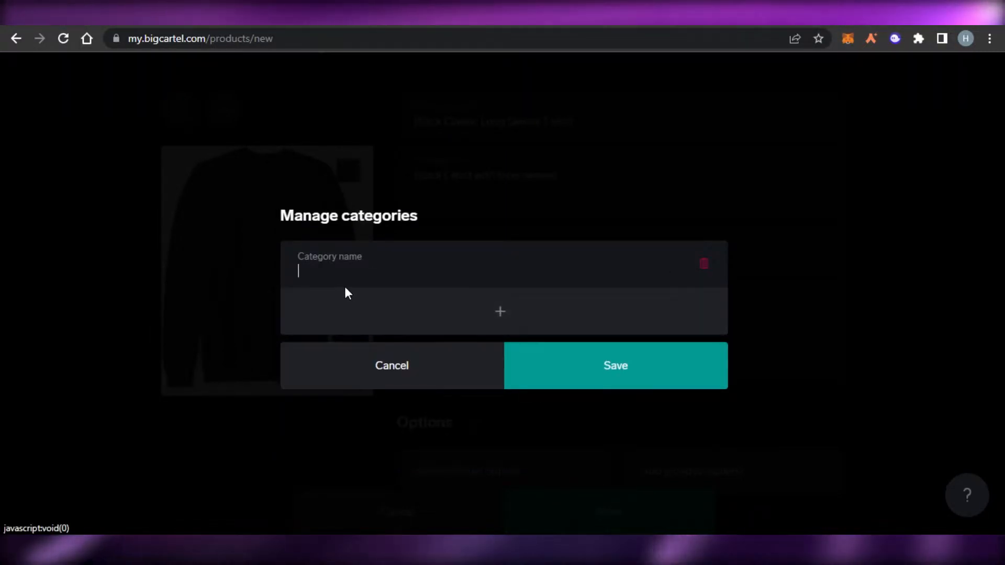
text(clothes)
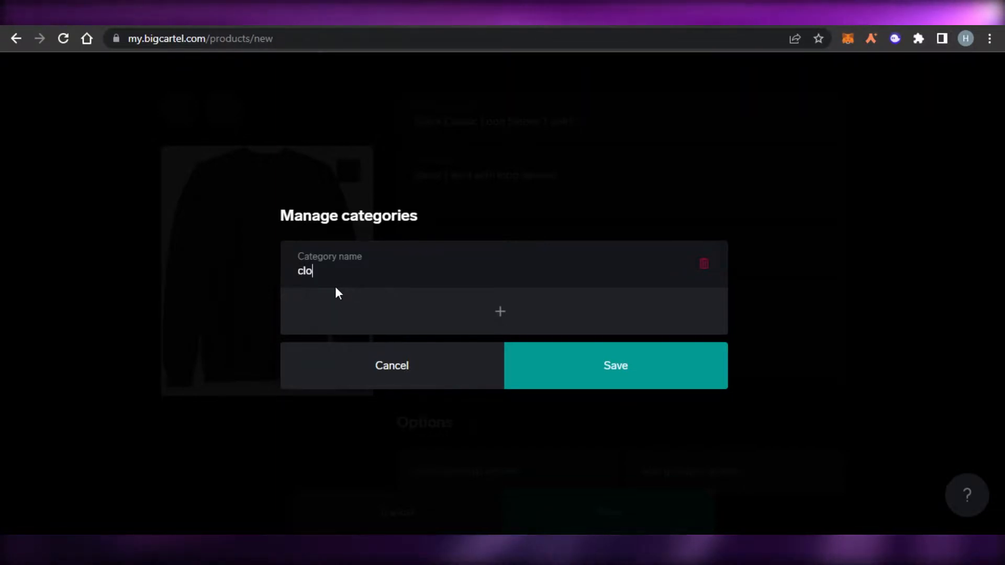
click(602, 366)
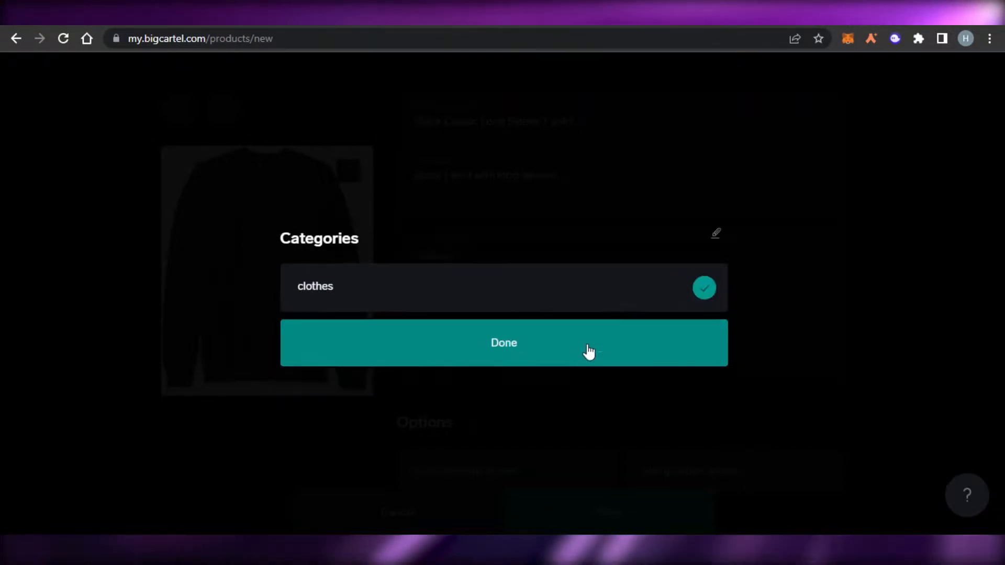
click(572, 351)
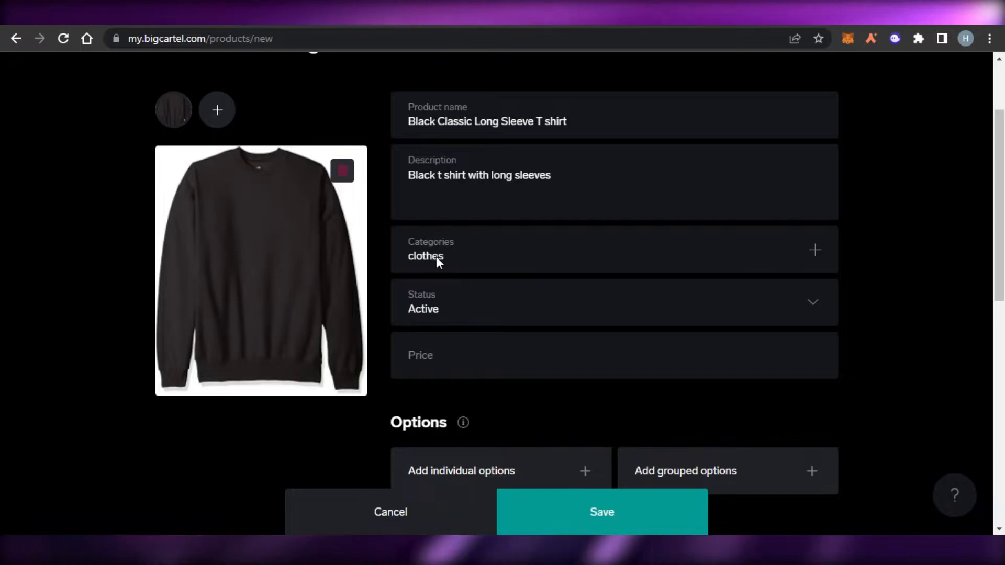
- Check the available status options for the new product
scroll(400, 260, down, 2)
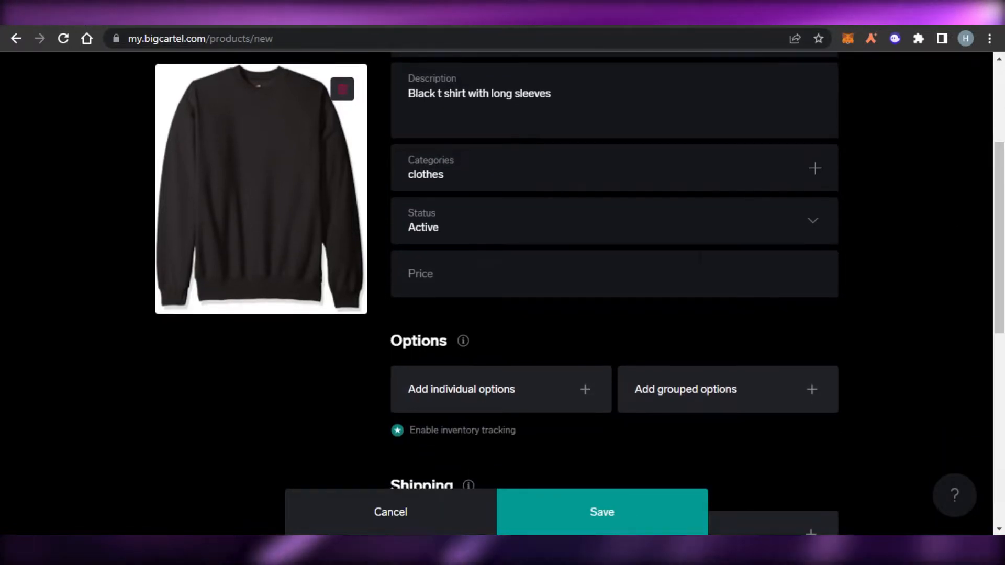
click(809, 220)
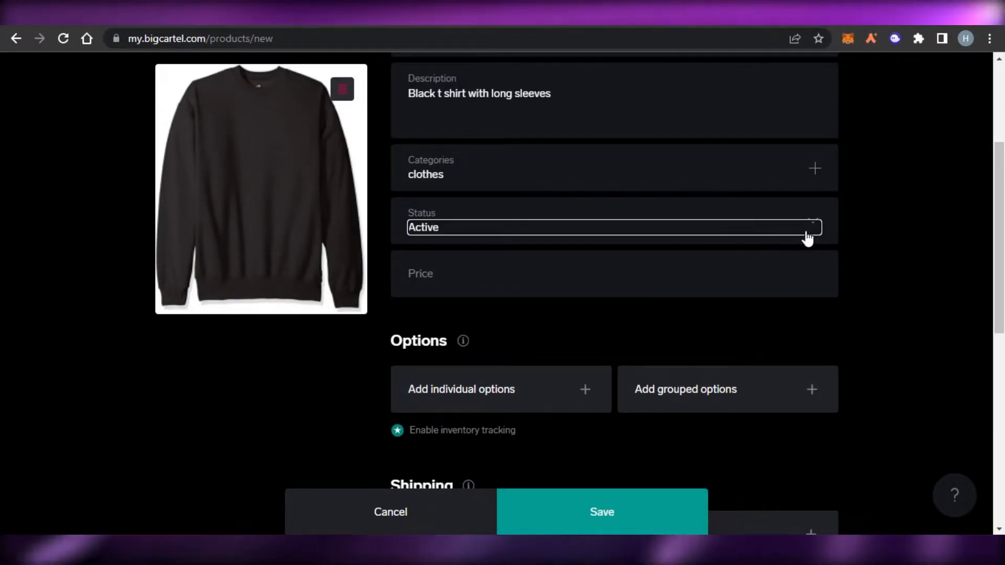
click(810, 232)
click(568, 246)
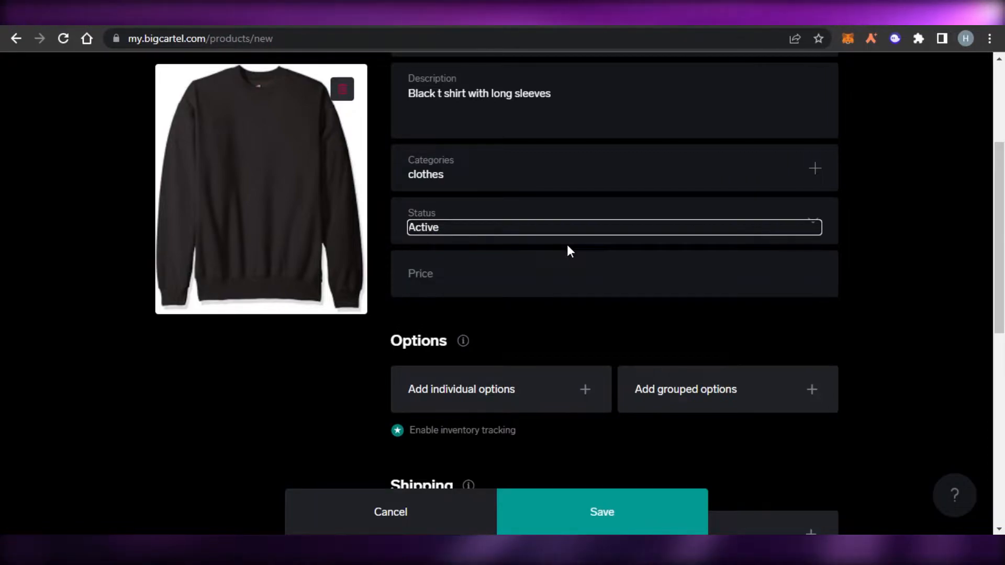
click(932, 253)
- Set the product's price to 35$
scroll(932, 254, down, 1)
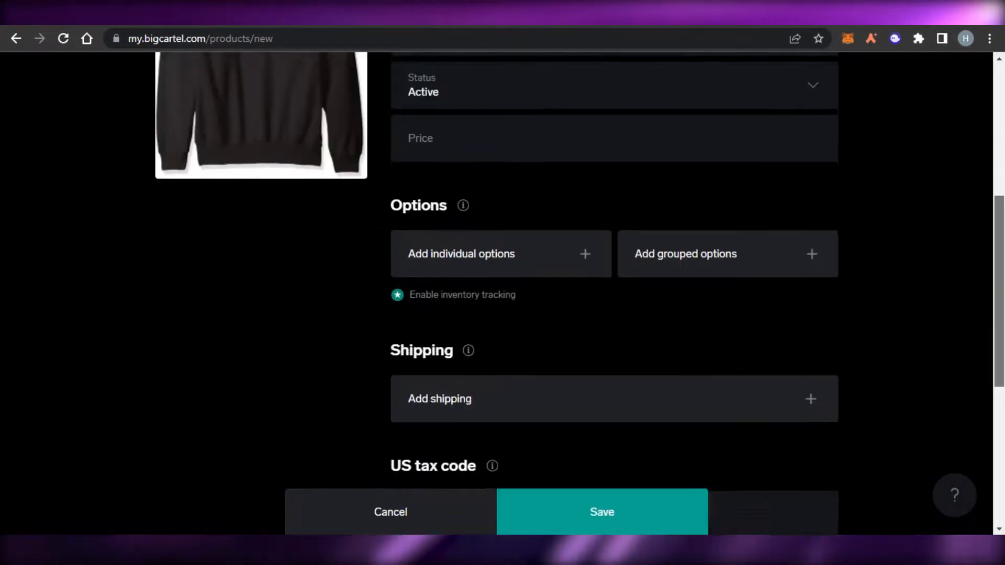
scroll(576, 293, up, 2)
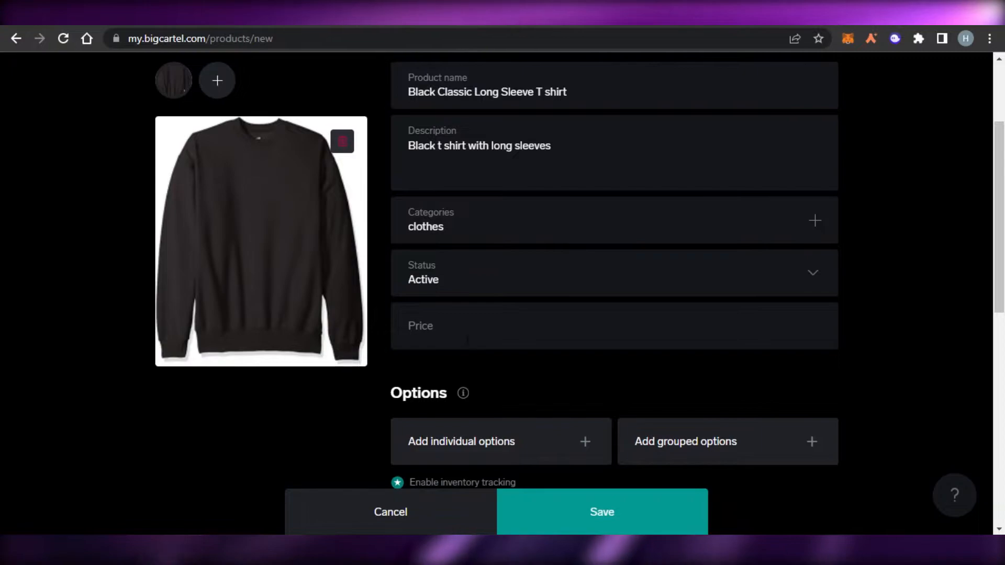
click(443, 343)
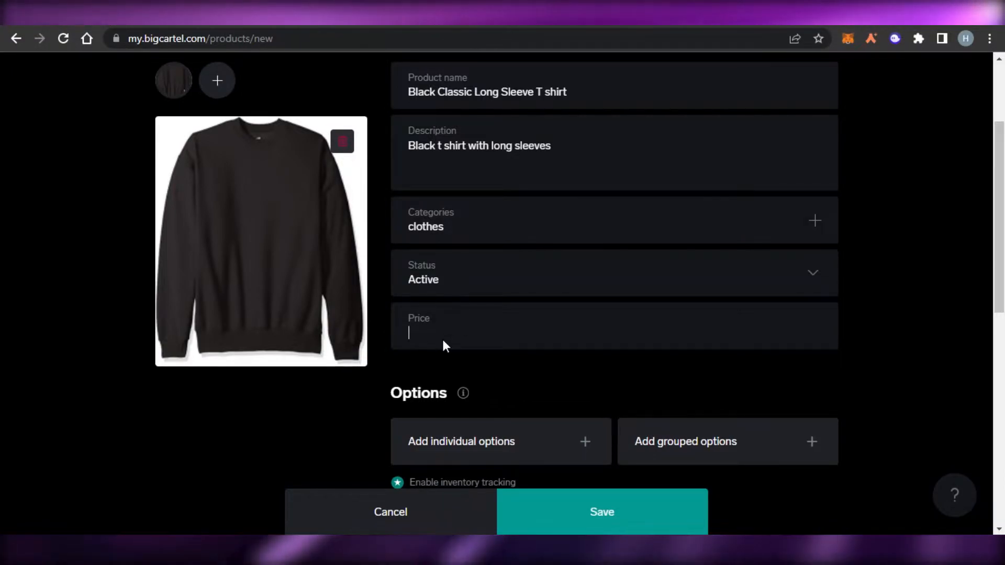
text(35)
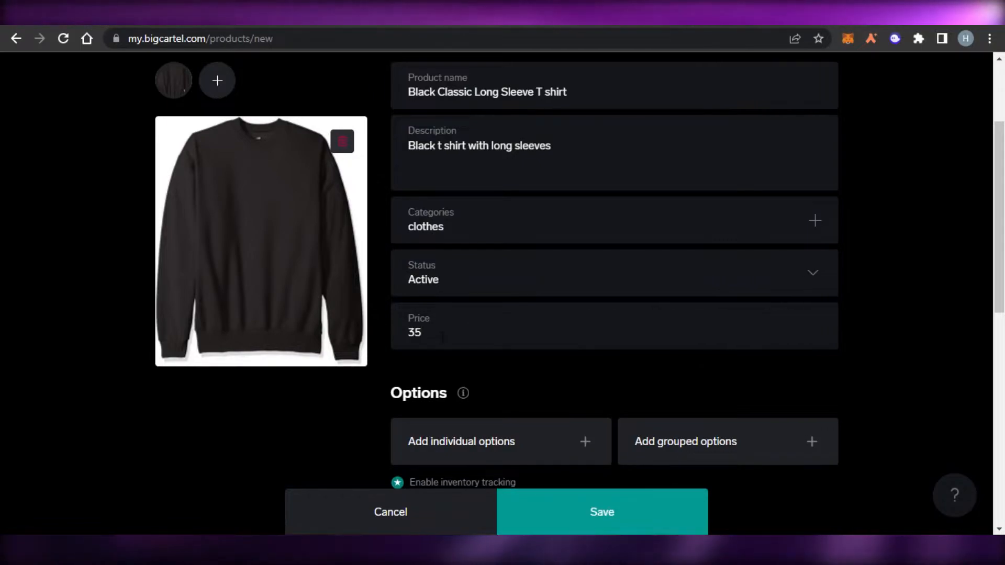
text($)
- Add a shipping rate row to the new product and delete the extra row
scroll(800, 272, down, 5)
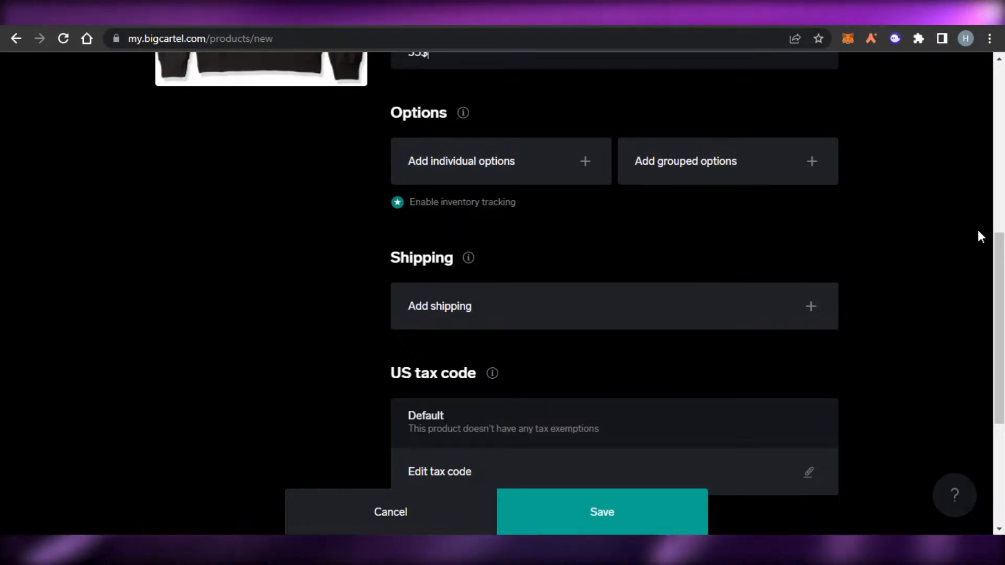
scroll(980, 236, up, 8)
scroll(980, 236, down, 7)
scroll(817, 184, down, 3)
click(807, 182)
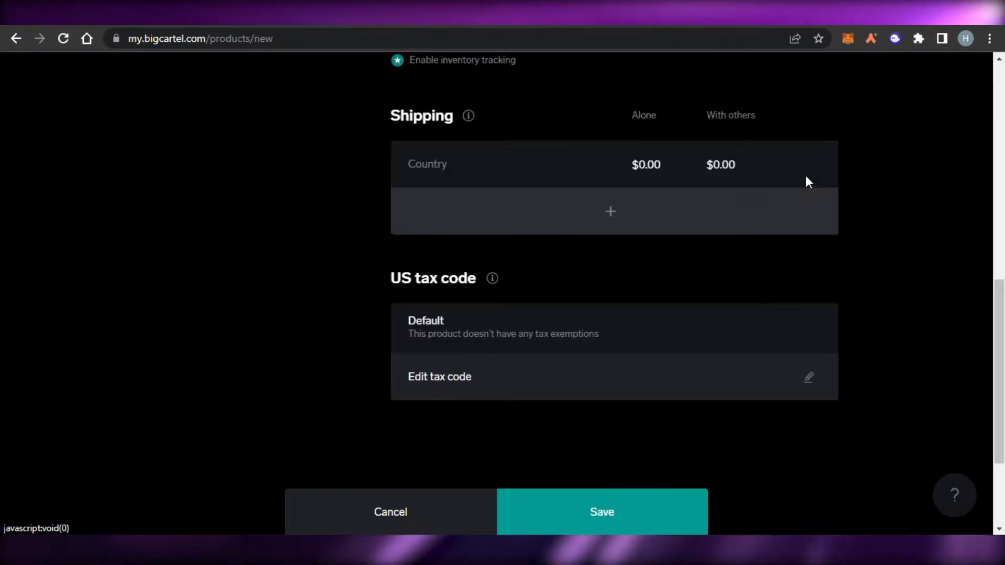
click(604, 213)
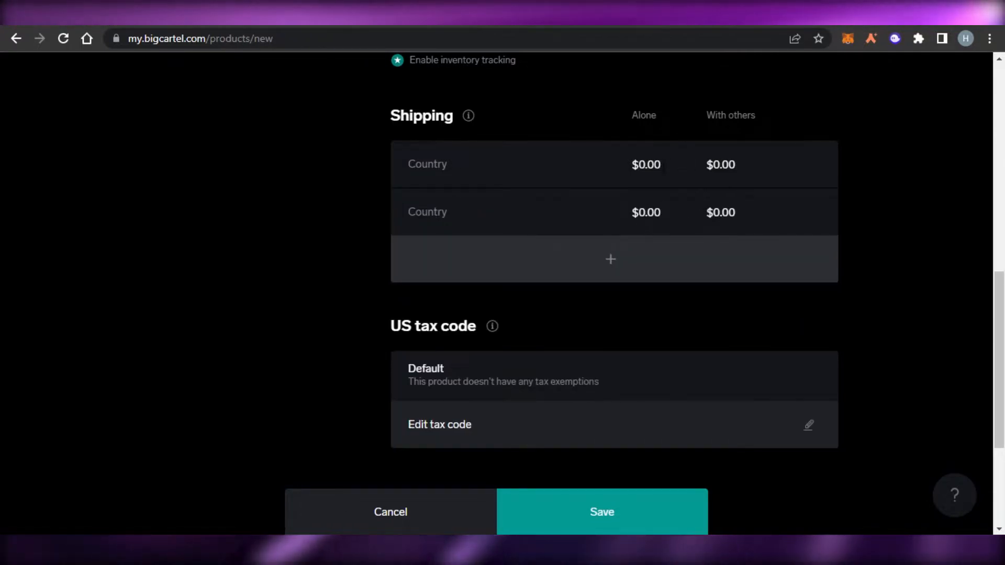
click(660, 163)
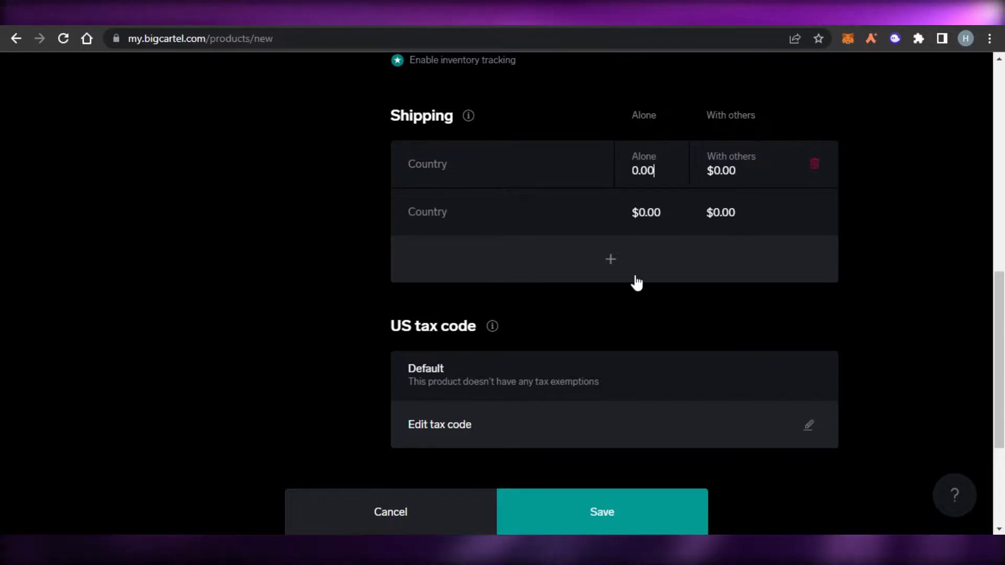
click(814, 164)
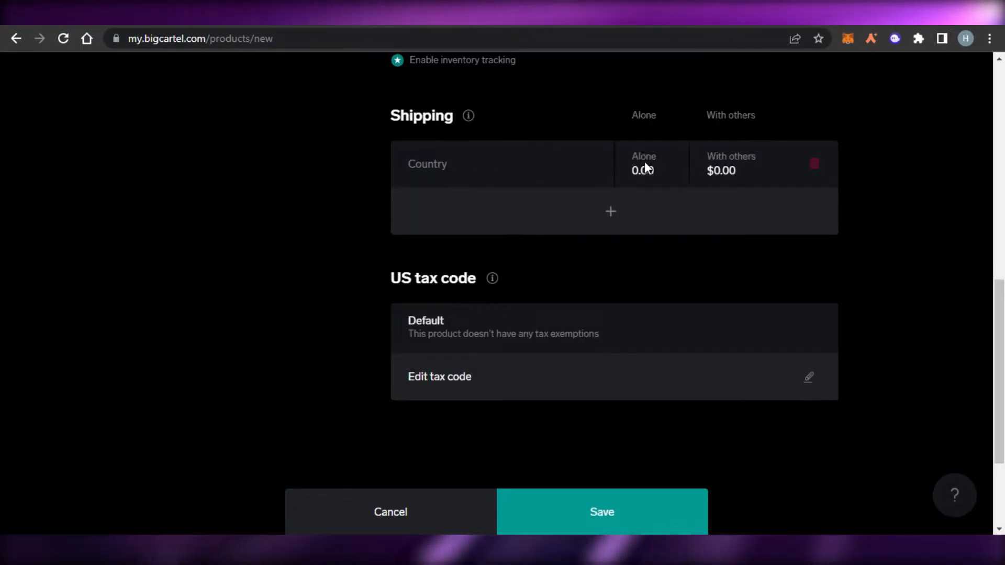
- Set the product's shipping rate for being shipped alone to 7.00
key(BackSpace)
key(BackSpace)
key(BackSpace)
text(7)
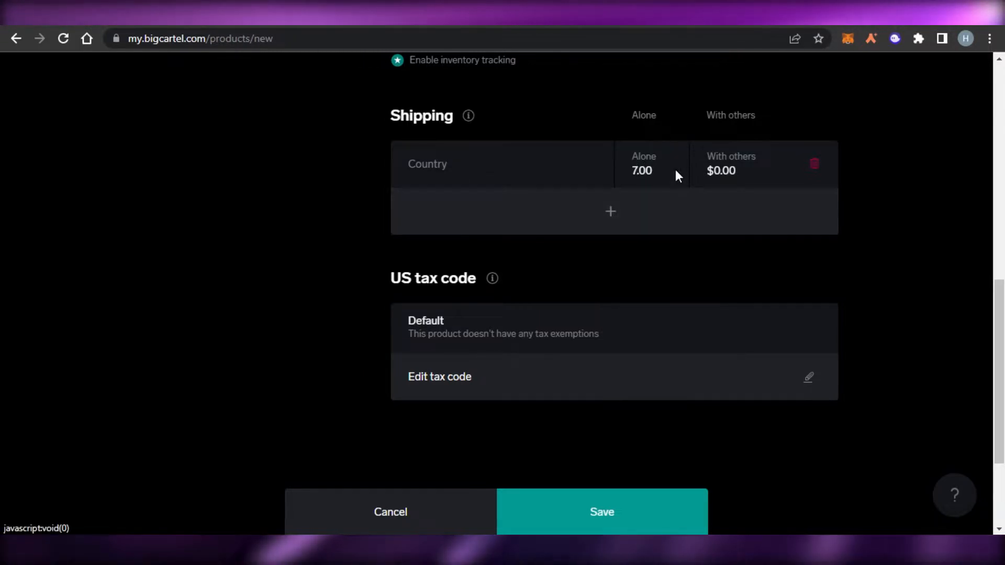
click(744, 208)
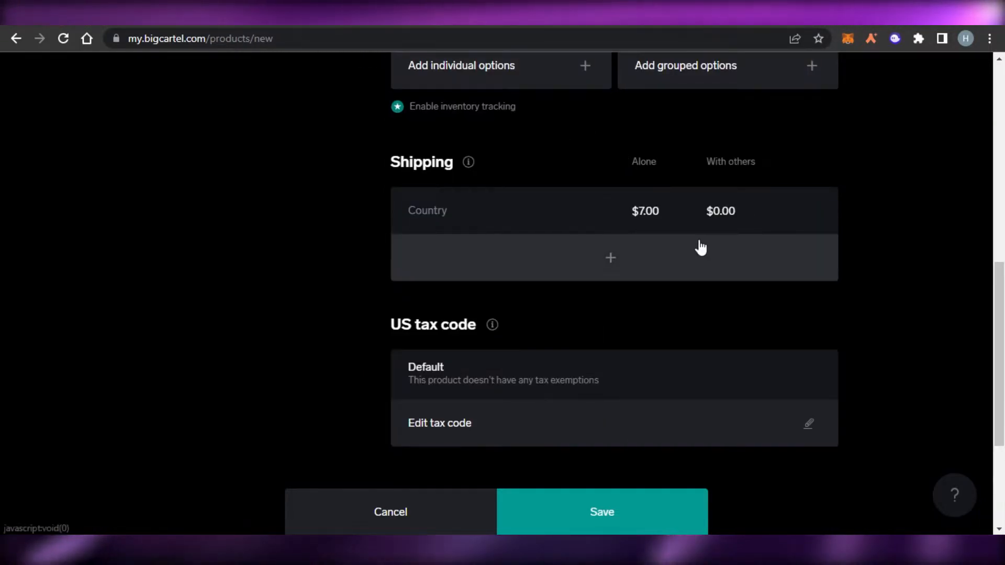
- Save the black long-sleeve T-shirt listing and return to the products overview
scroll(647, 226, down, 3)
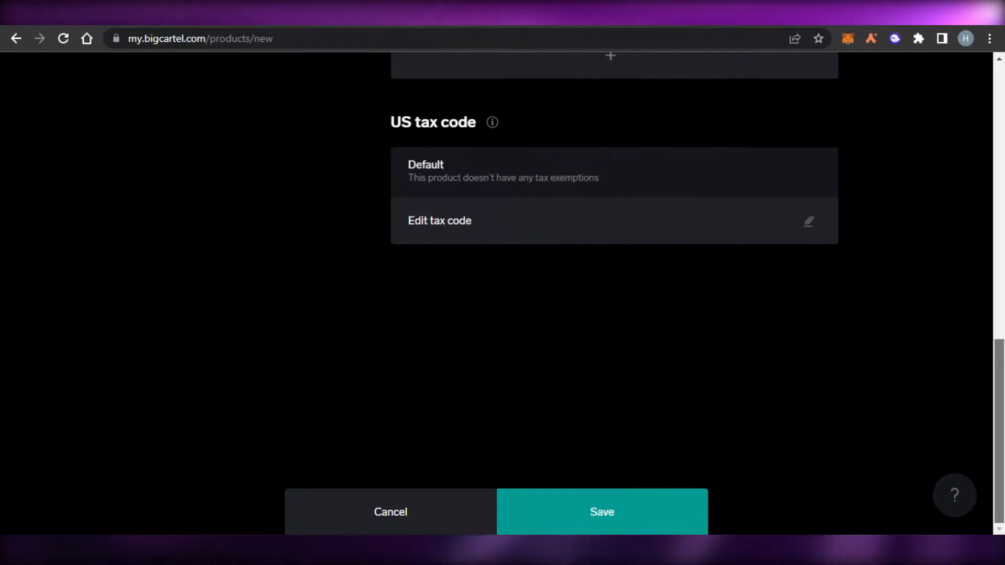
scroll(615, 293, up, 3)
scroll(614, 292, up, 10)
scroll(569, 479, down, 5)
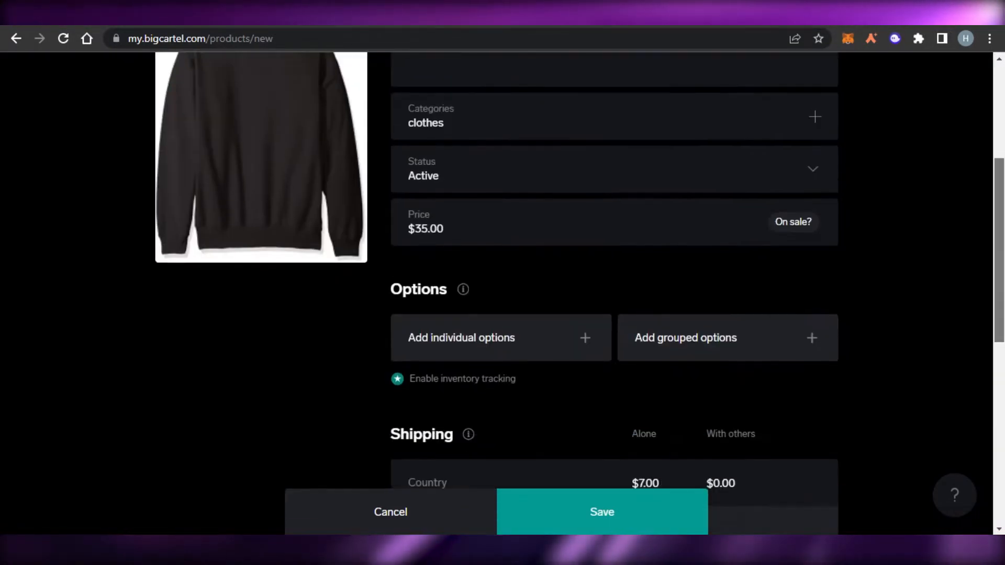
scroll(569, 478, up, 5)
click(599, 519)
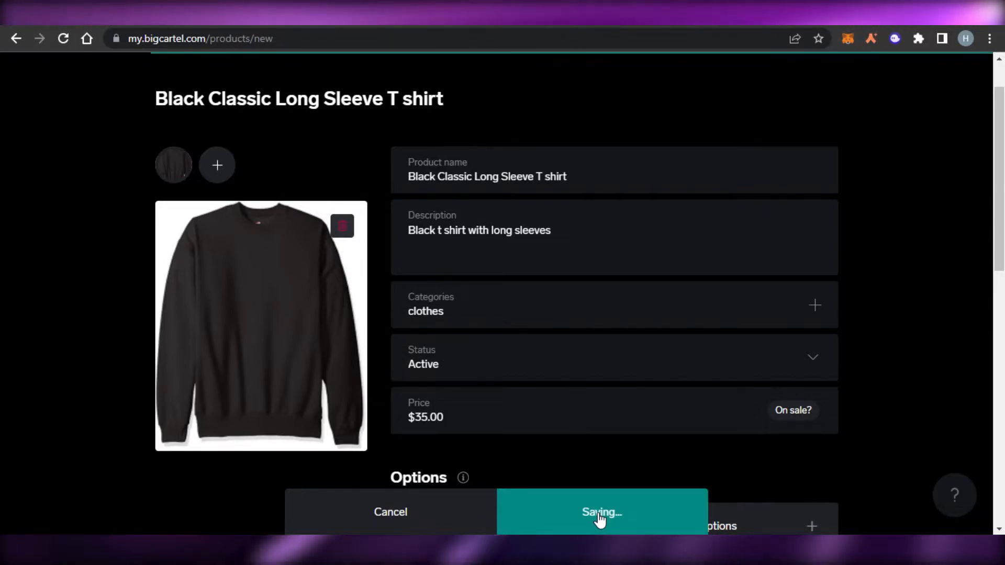
scroll(895, 220, down, 5)
scroll(502, 282, down, 2)
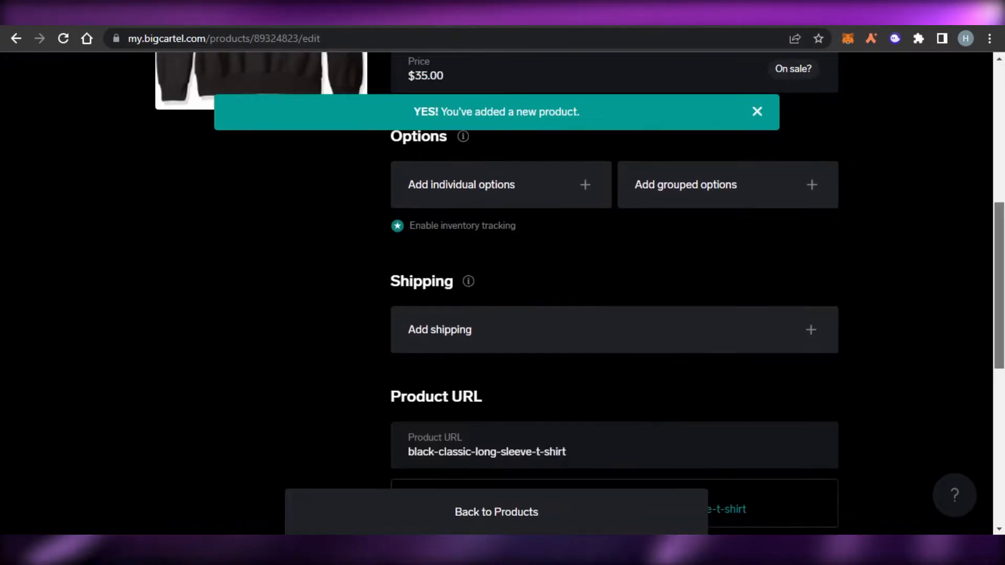
scroll(502, 282, up, 6)
click(495, 513)
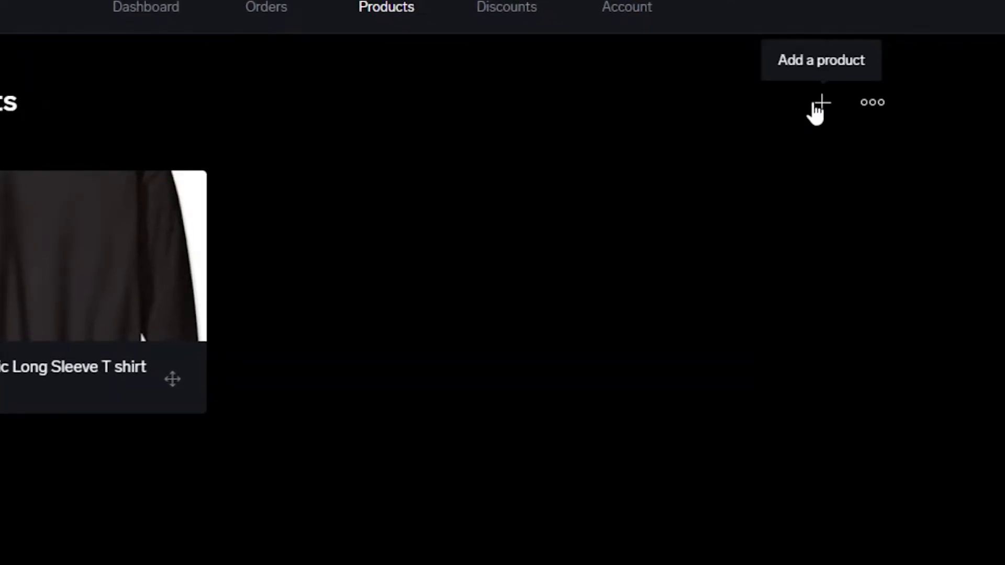
- Check the CSV product import option for the shop and close its dialog
click(871, 104)
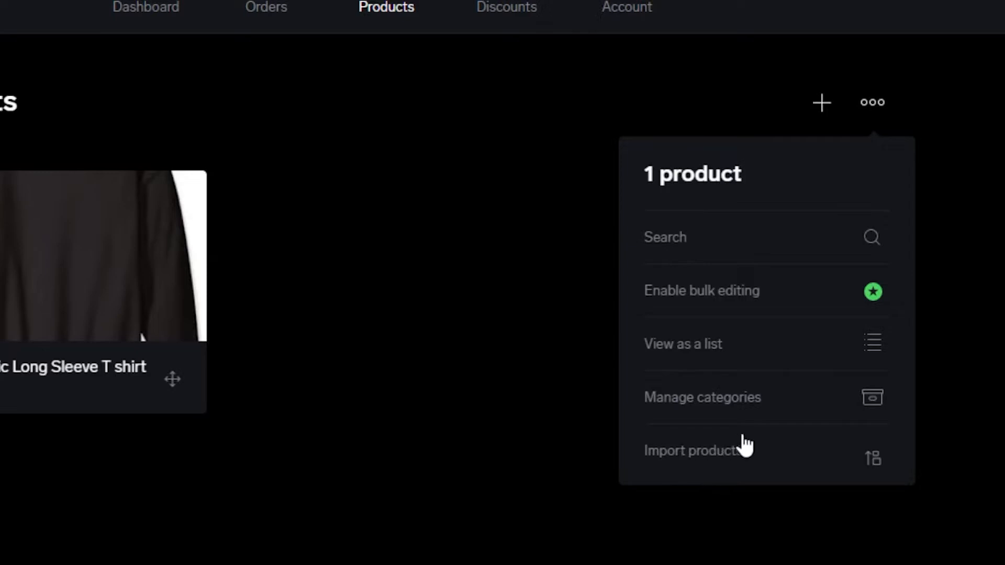
click(706, 449)
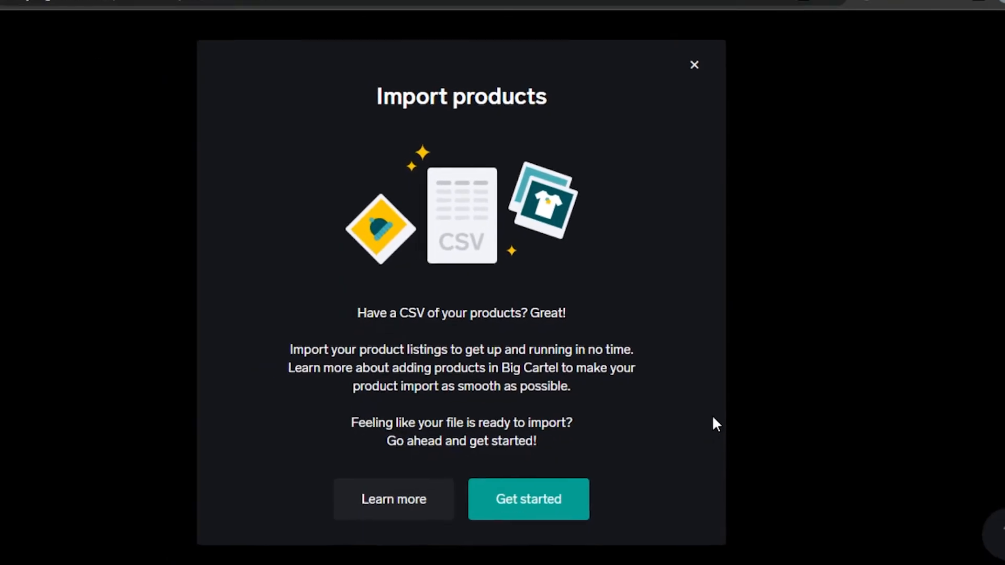
click(694, 64)
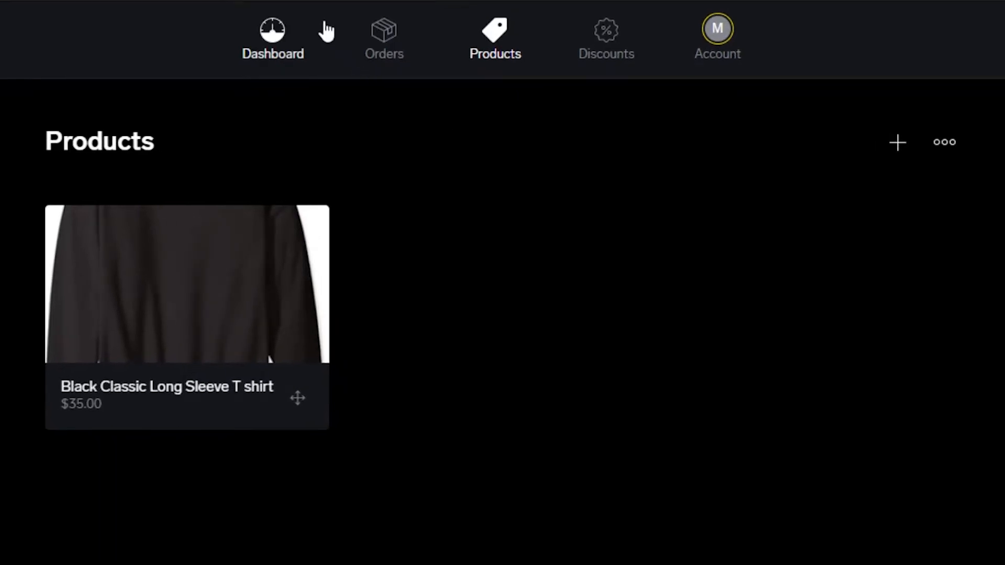
- Go to the dashboard's getting started checklist and open the shop's design editor from its design task
click(271, 53)
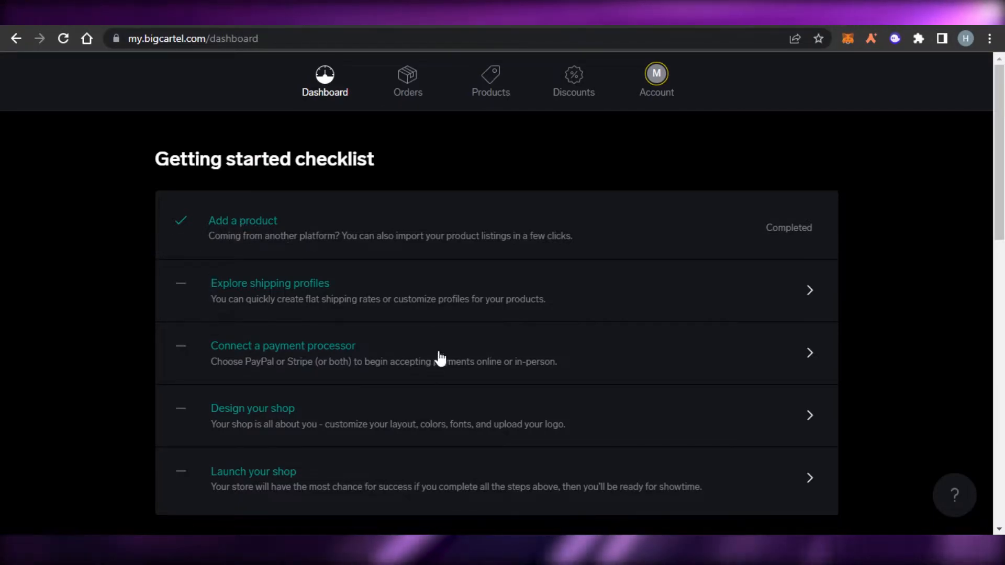
click(263, 416)
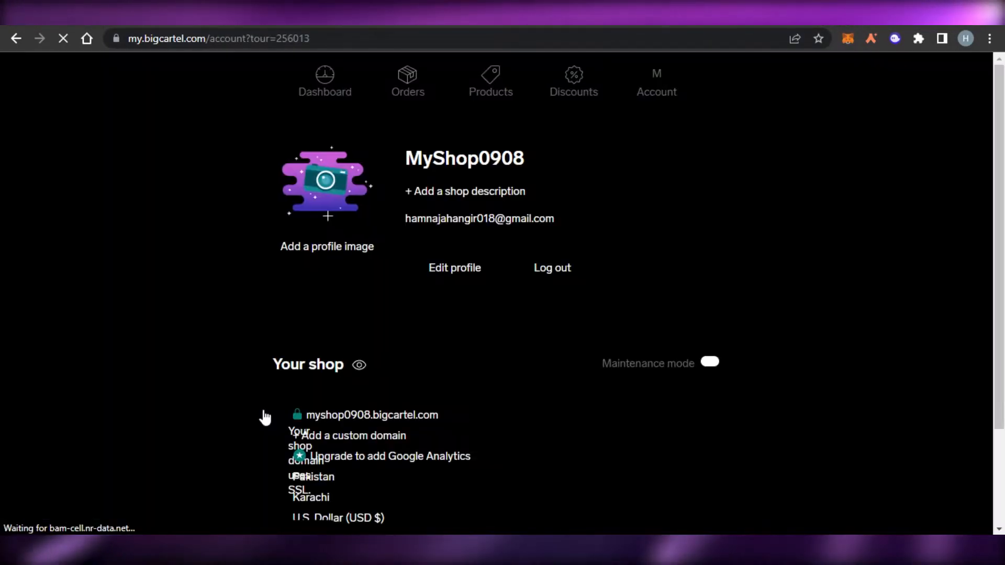
mouse_move(999, 149)
mouse_down()
mouse_move(1001, 359)
mouse_move(1000, 137)
mouse_move(1001, 160)
mouse_up()
click(681, 235)
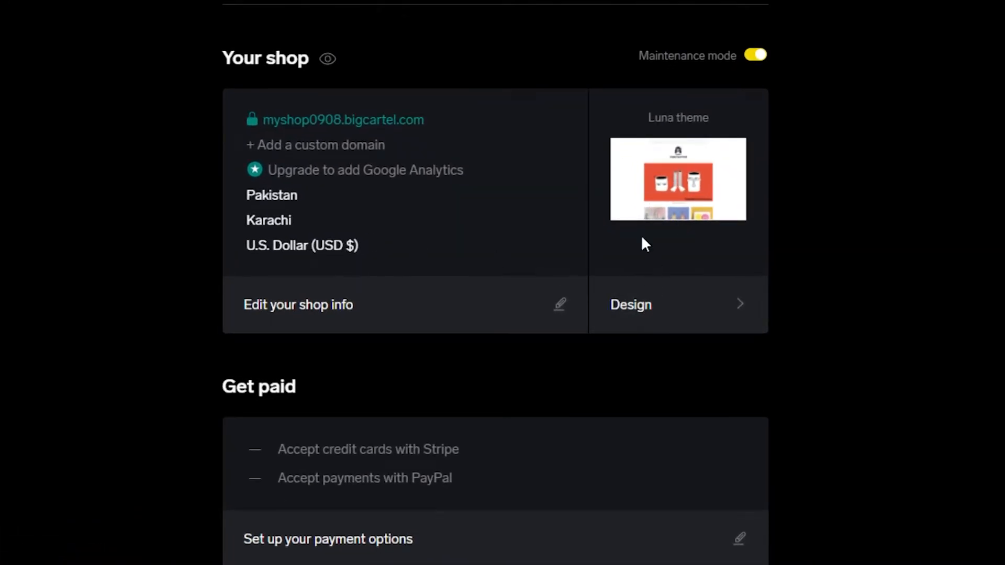
click(640, 311)
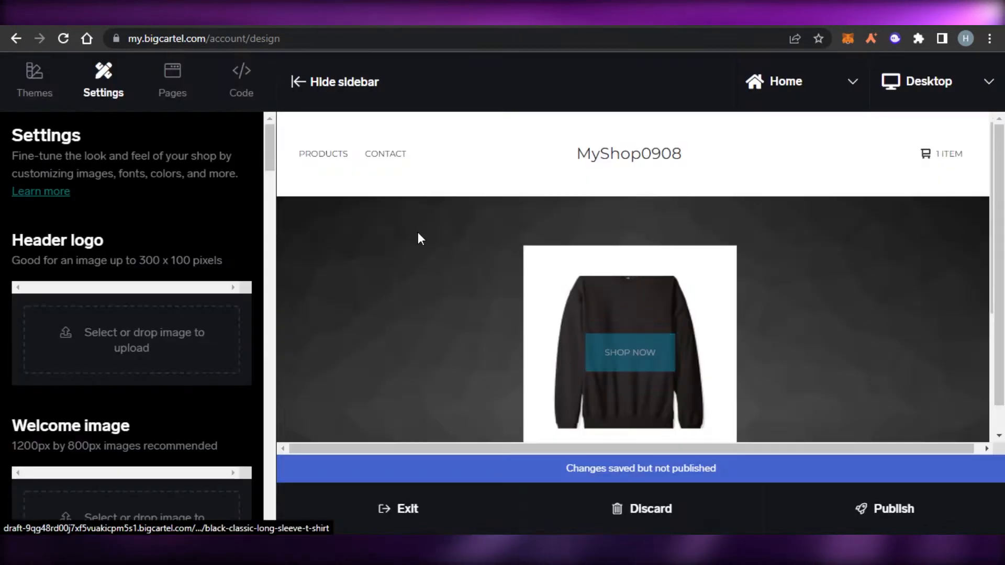
- Set the shop design to show 20 products per page, with Currency sign as the price display
drag(265, 154, 268, 107)
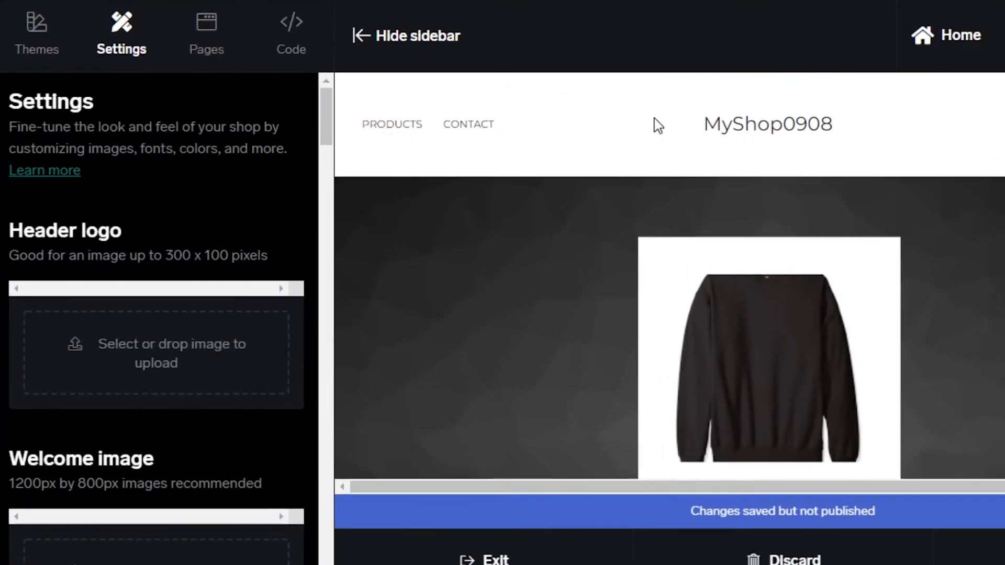
drag(323, 118, 325, 501)
click(260, 210)
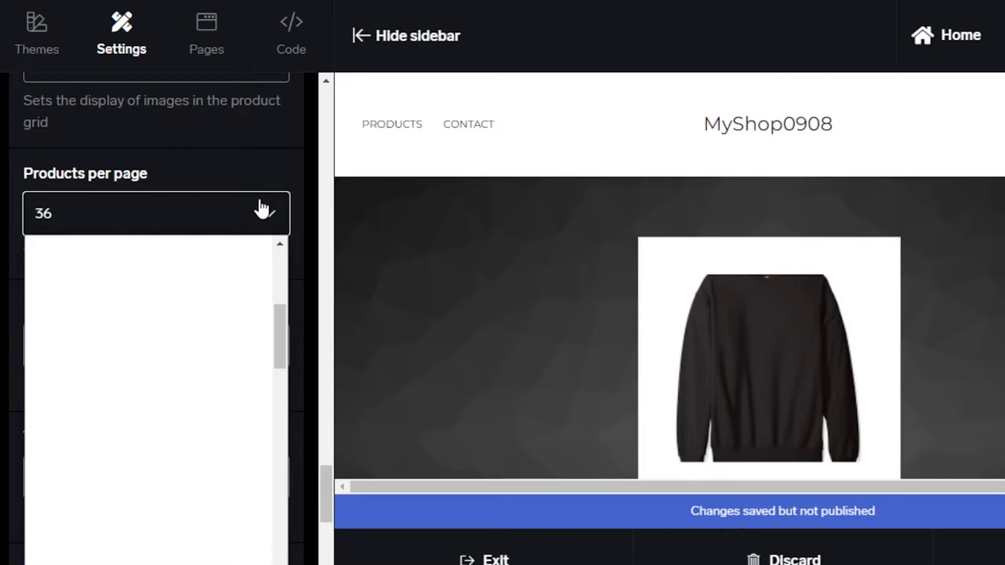
click(221, 305)
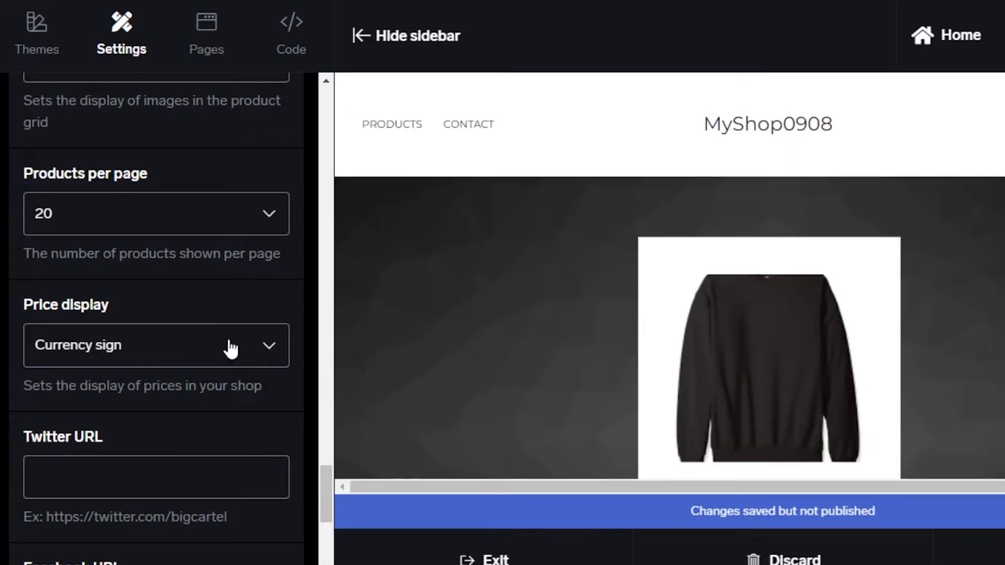
click(251, 359)
click(229, 375)
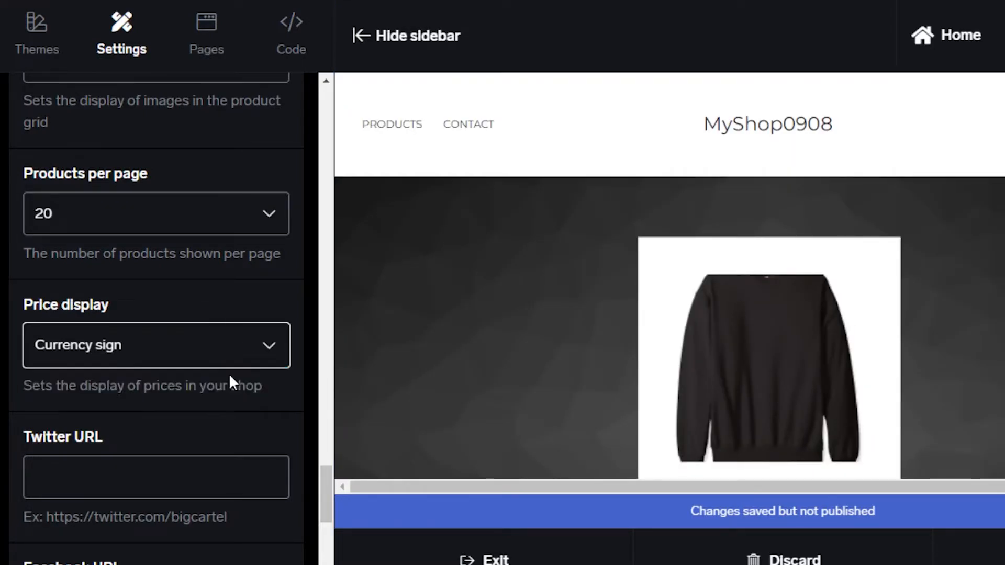
- Look over the social media URL fields in the shop's design settings
drag(324, 506, 328, 563)
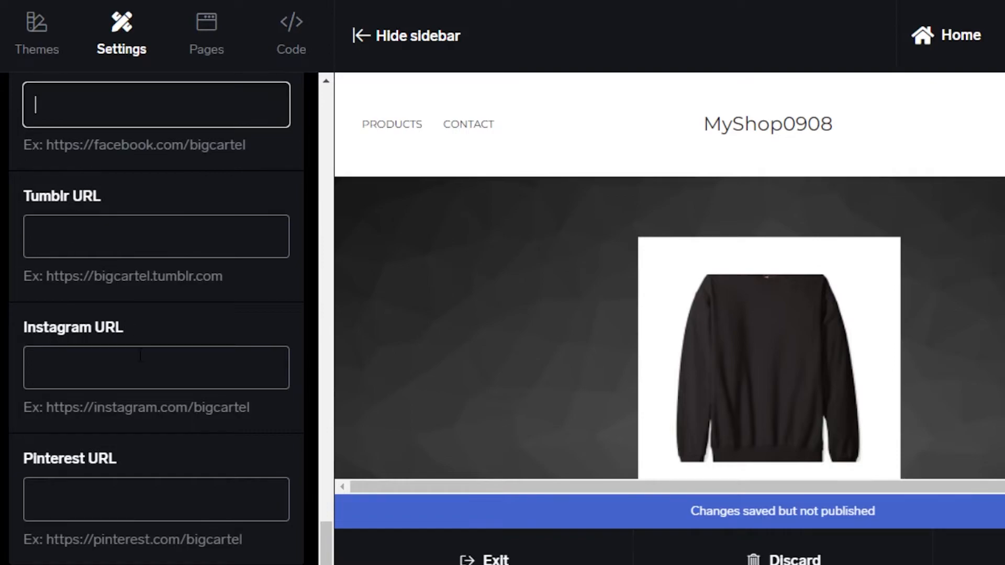
drag(323, 557, 329, 516)
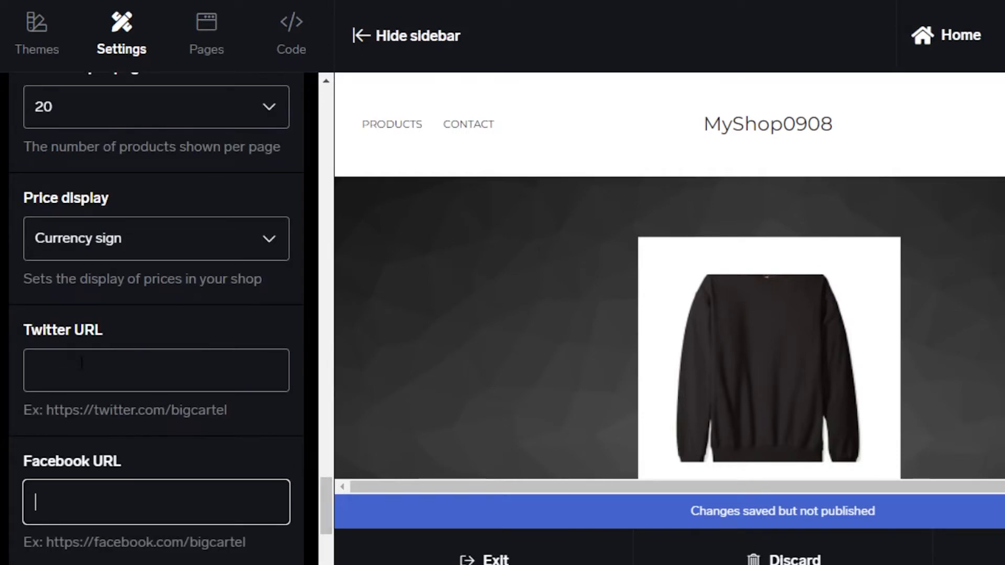
drag(328, 534, 325, 92)
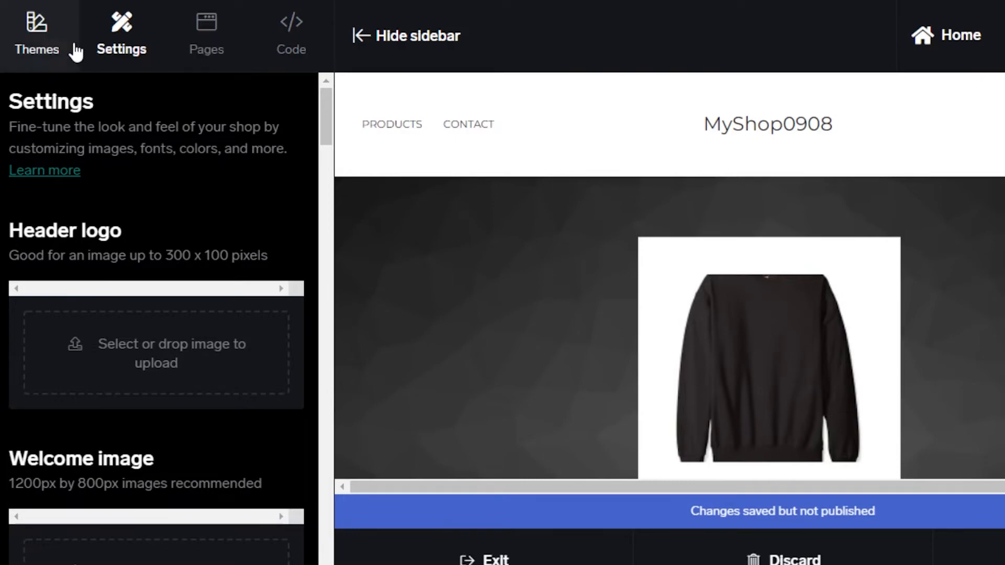
- Browse the available shop themes, including Luna, Roadie and Netizen
click(57, 49)
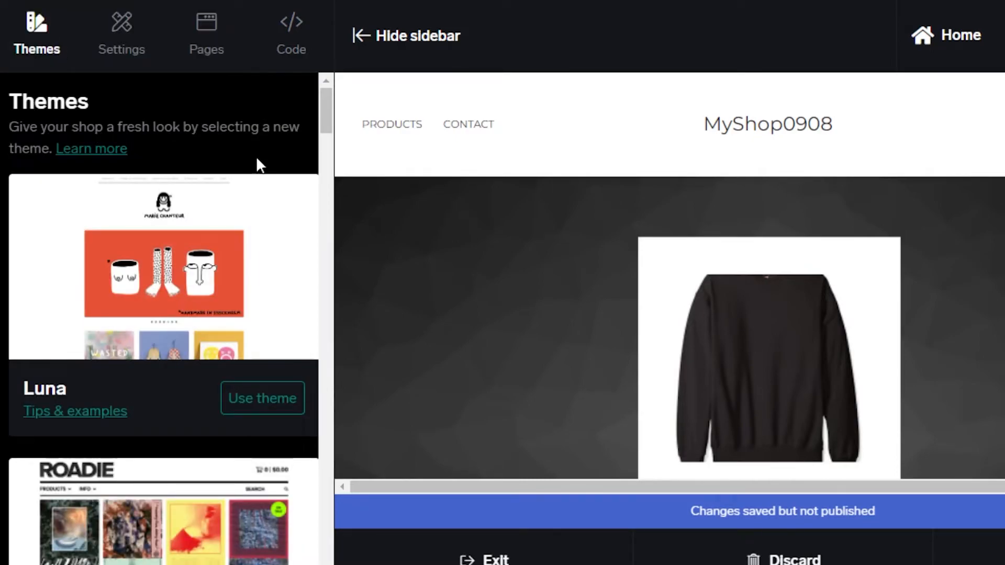
drag(325, 105, 324, 135)
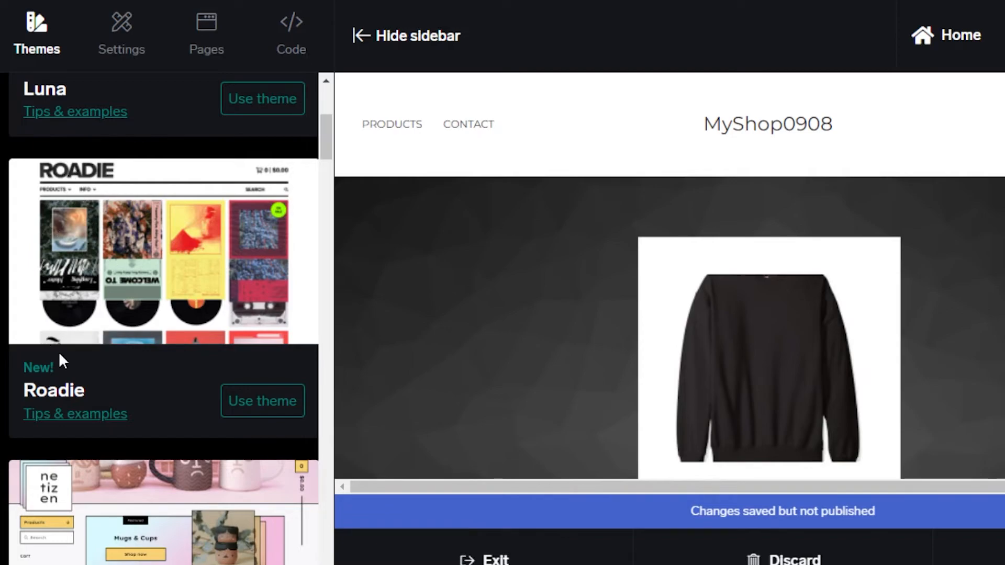
mouse_move(329, 143)
mouse_down()
mouse_move(338, 205)
mouse_move(333, 155)
mouse_up()
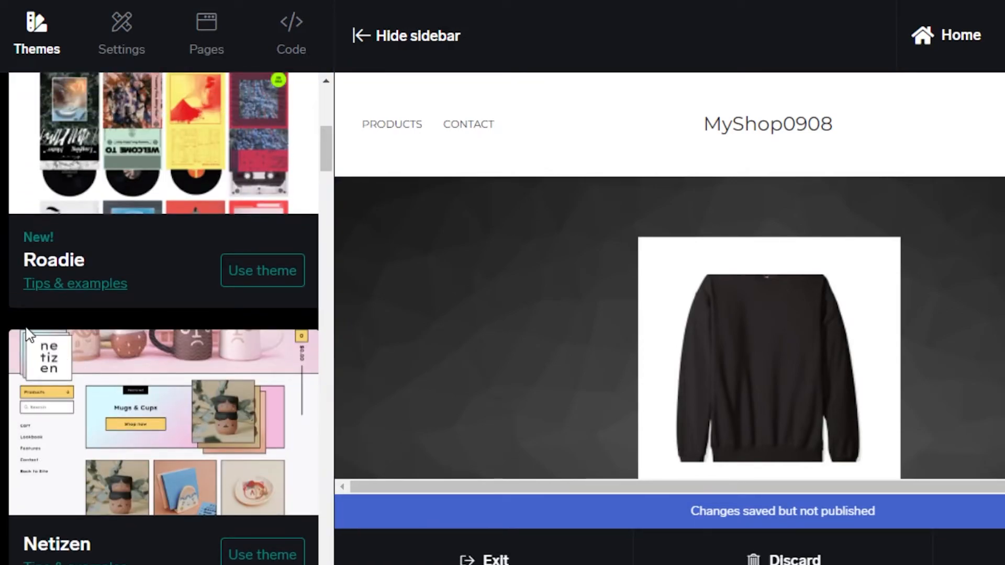
mouse_move(325, 149)
mouse_down()
mouse_move(328, 563)
mouse_move(324, 104)
mouse_up()
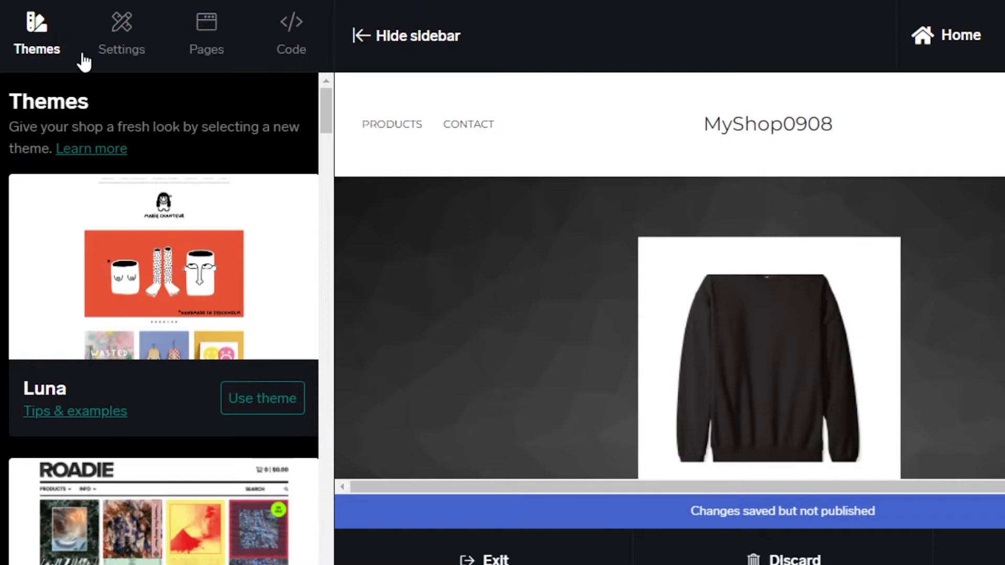
- Start a new custom page for the shop and name it "New Arrivals"
click(137, 12)
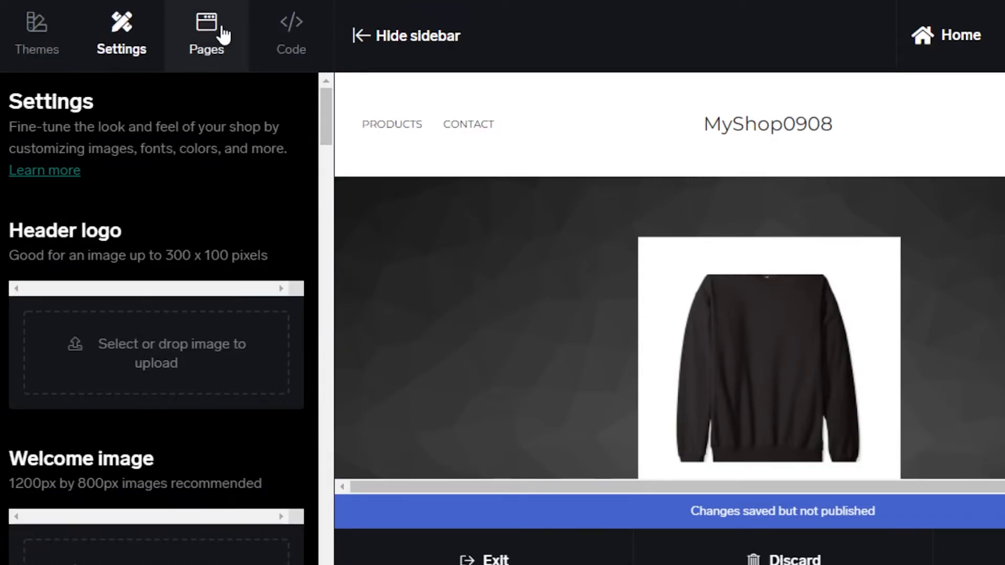
click(212, 29)
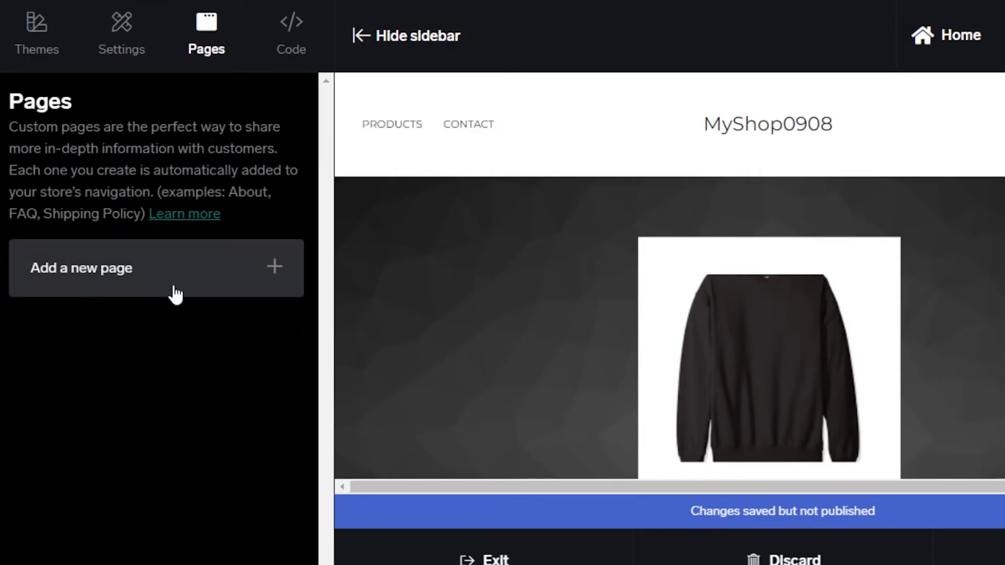
click(209, 269)
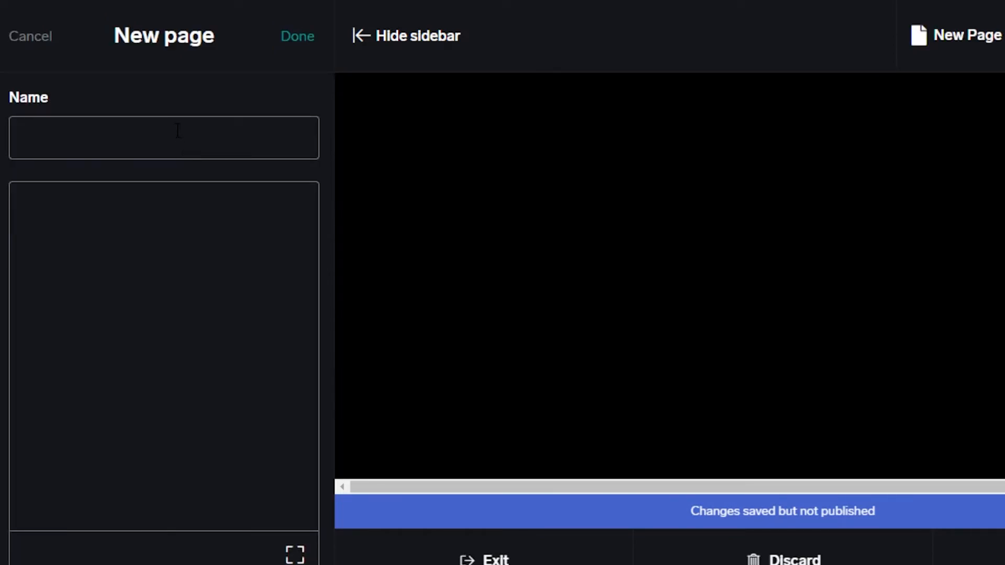
click(178, 130)
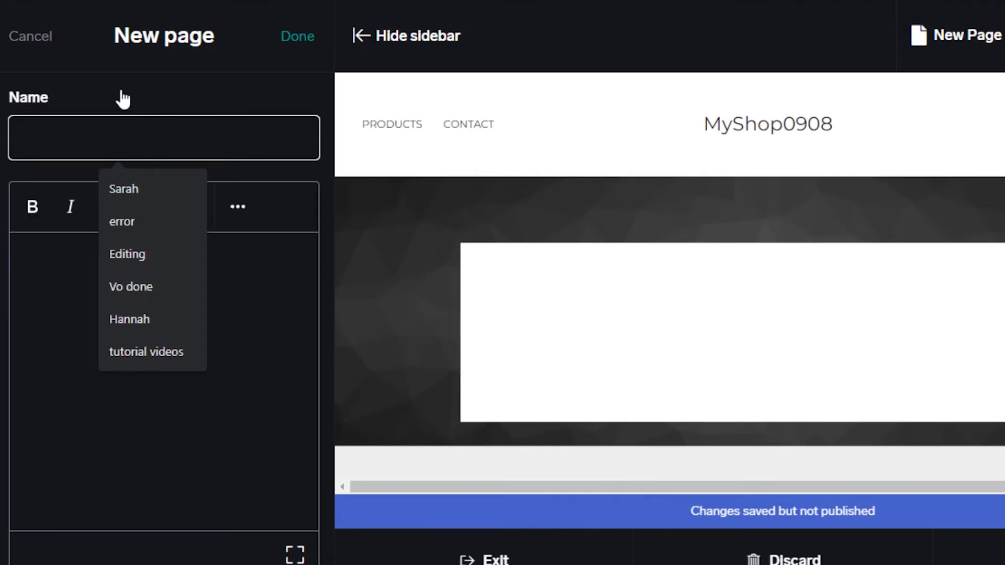
text(New Arrivals)
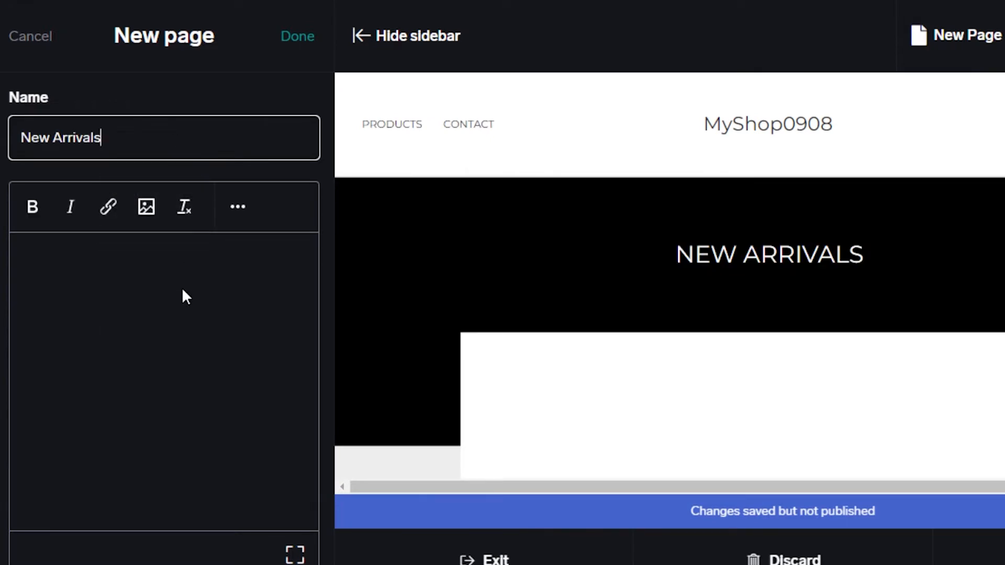
- Save the New Arrivals page with its content left empty
click(45, 285)
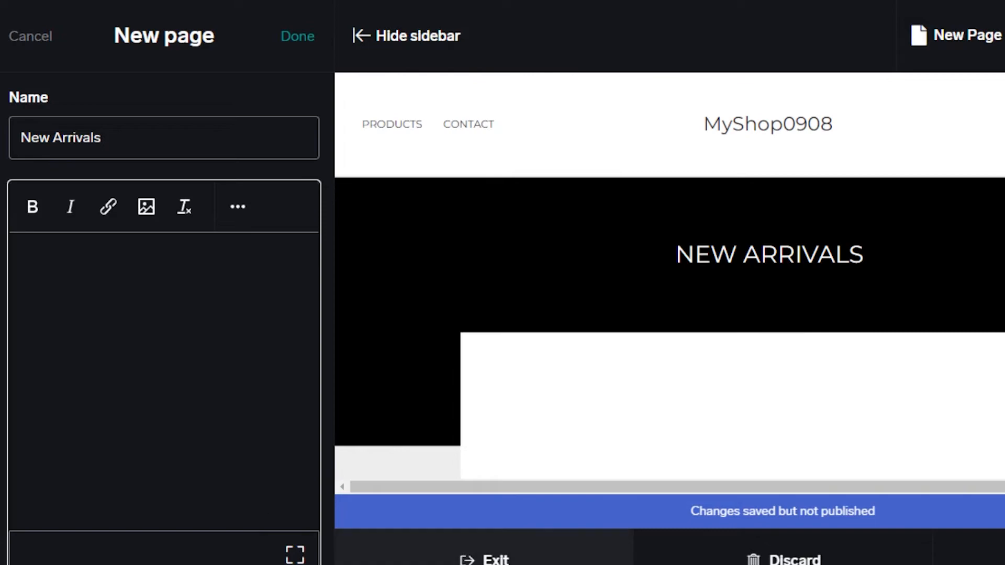
drag(672, 254, 1001, 476)
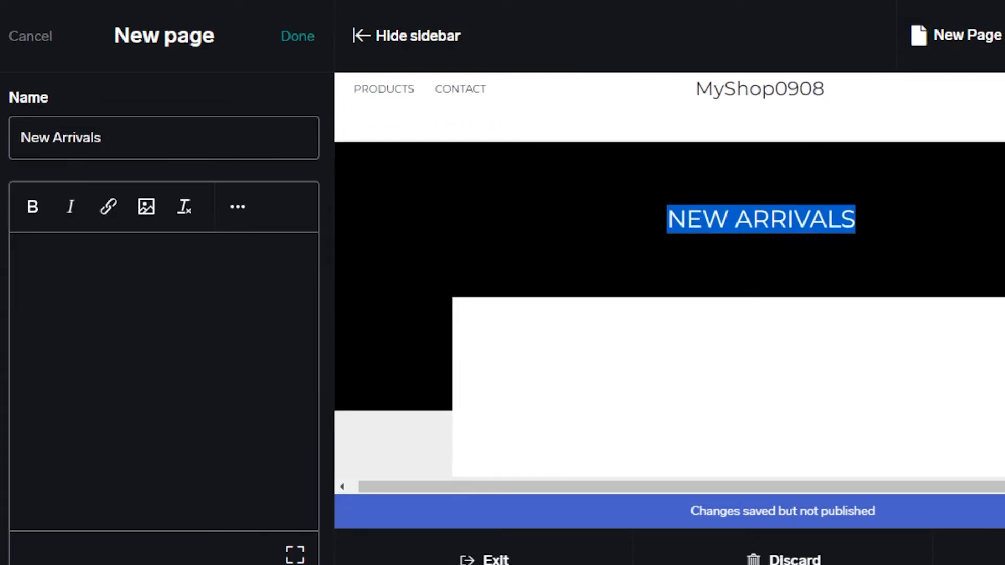
click(302, 38)
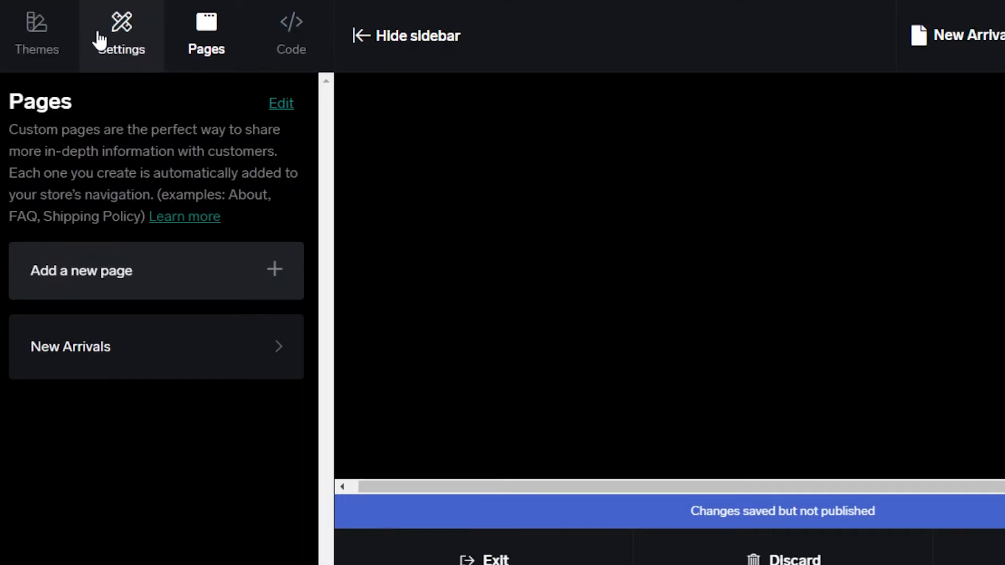
- Review the shop's design settings, from header logo to featured items, and check the New Arrivals page in the preview
click(100, 40)
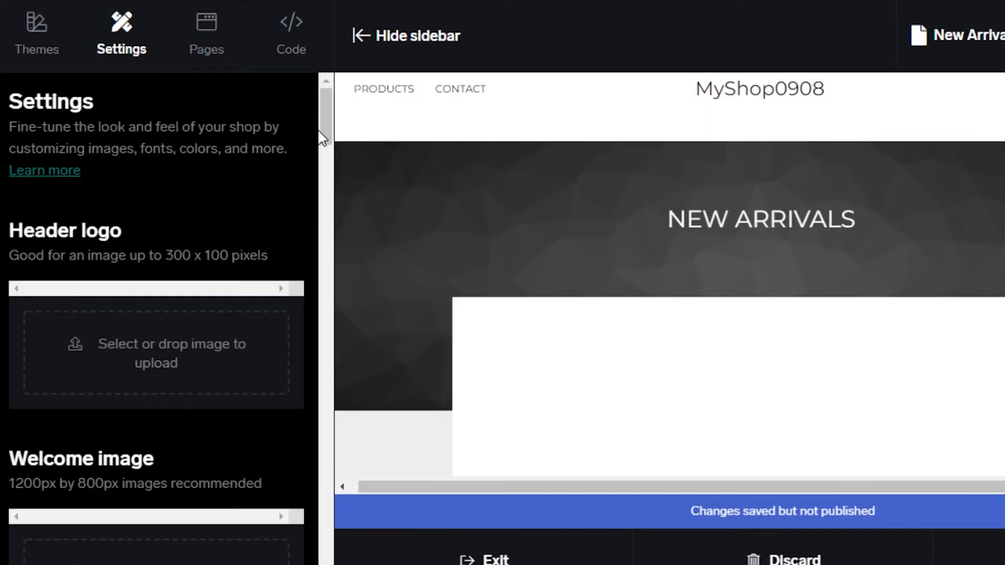
drag(325, 119, 332, 337)
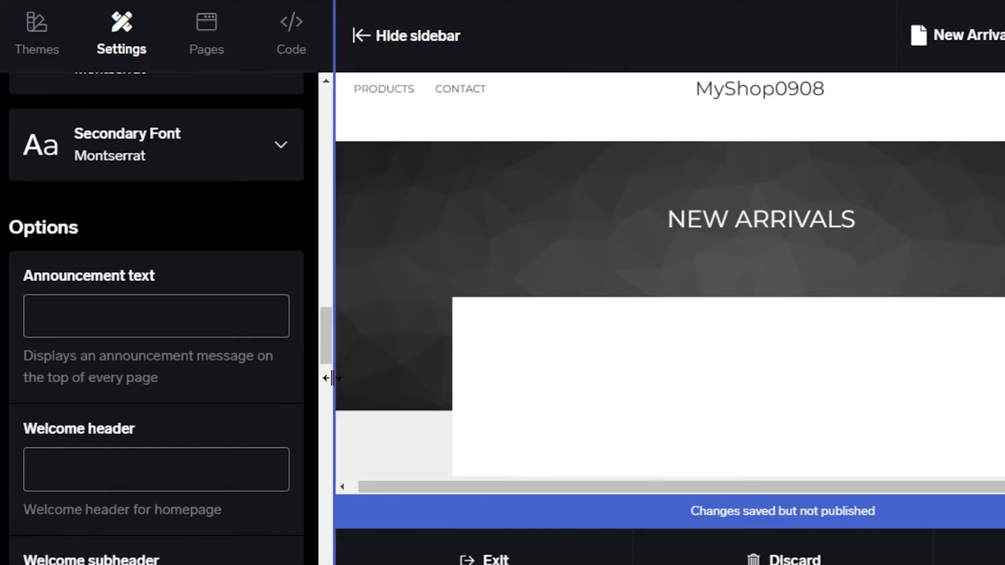
drag(328, 345, 330, 440)
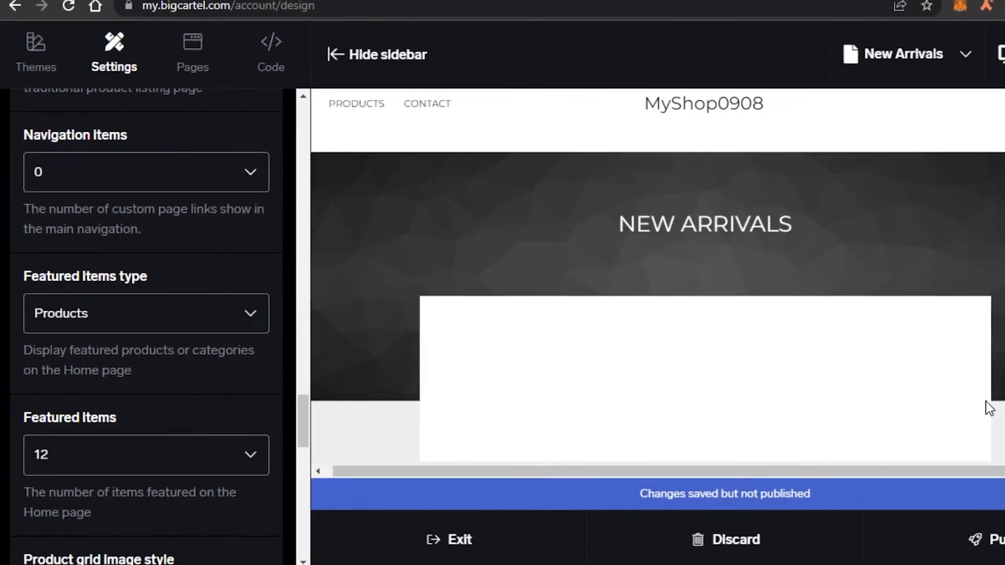
scroll(593, 185, down, 3)
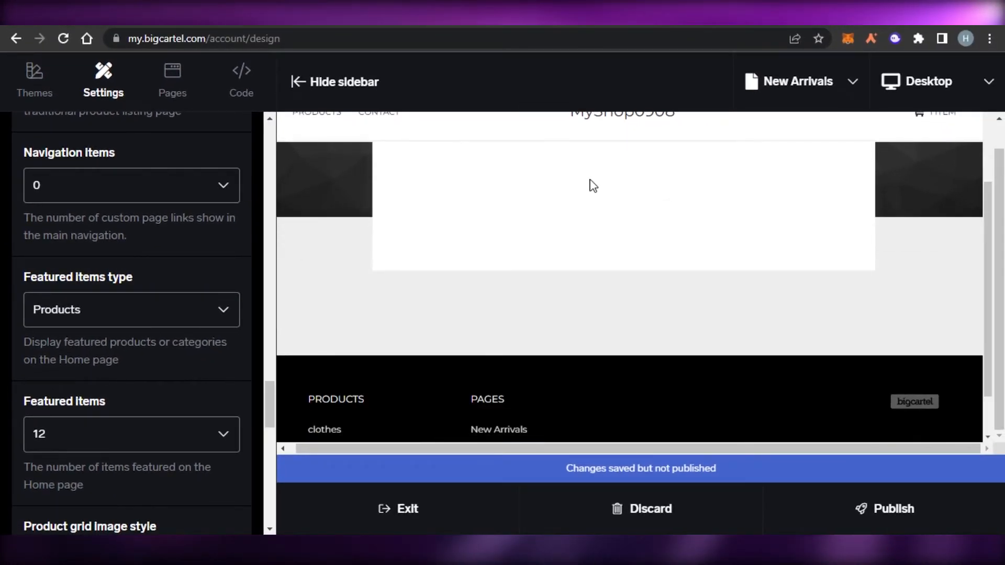
scroll(427, 236, up, 1)
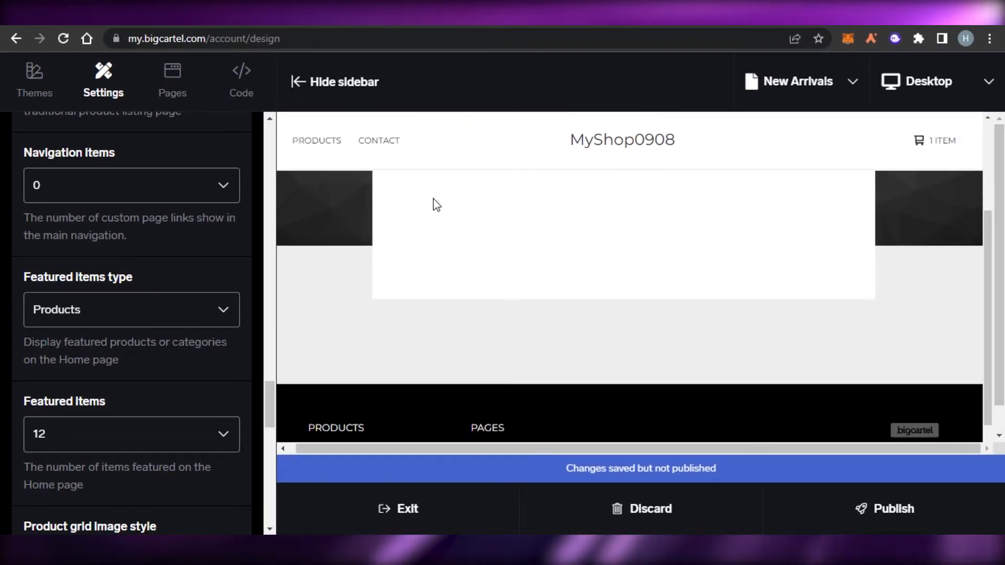
drag(269, 419, 268, 157)
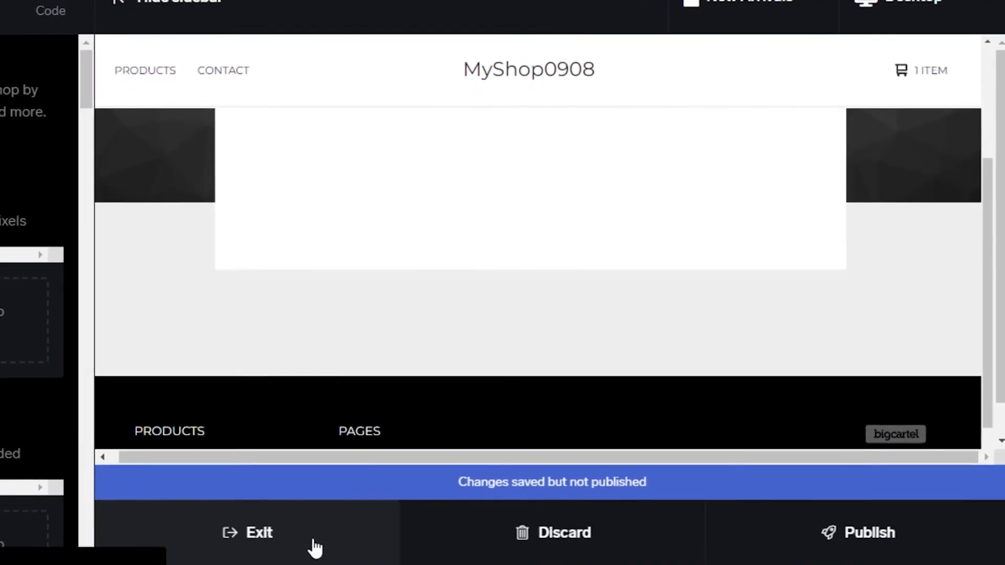
- Exit the design editor, open the checklist's payment processor setup from the dashboard and dismiss its guided tour after viewing the account sections
click(301, 548)
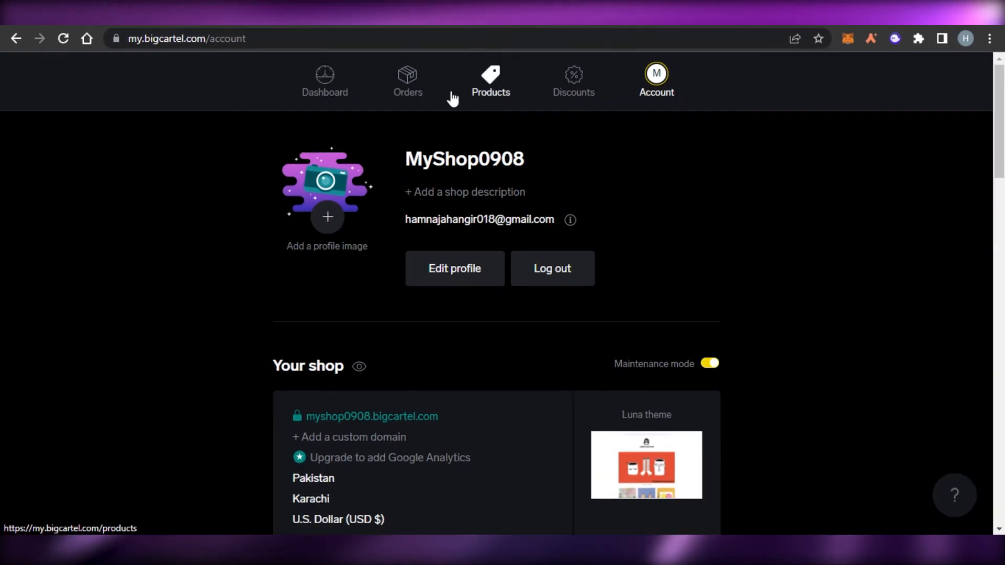
click(321, 94)
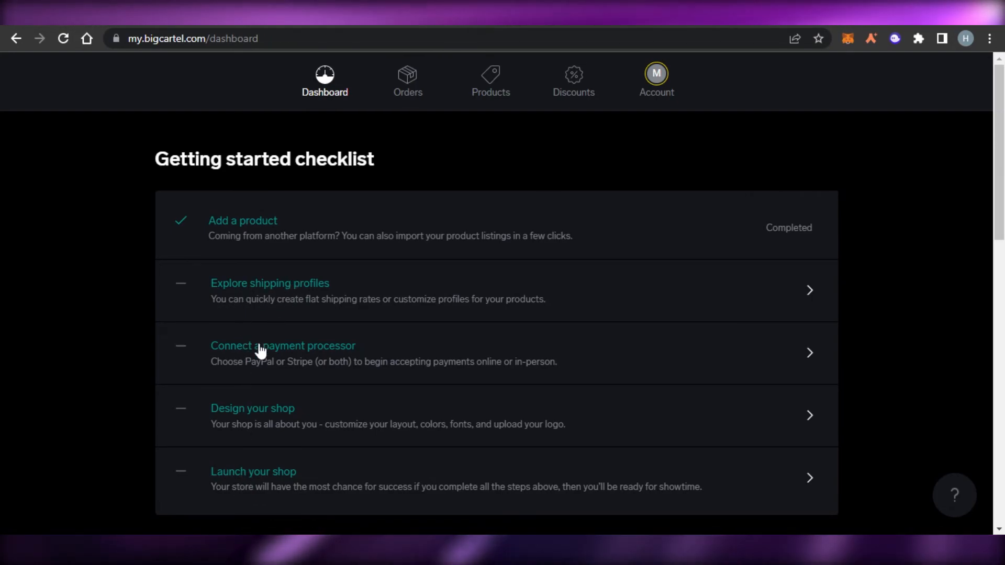
click(336, 349)
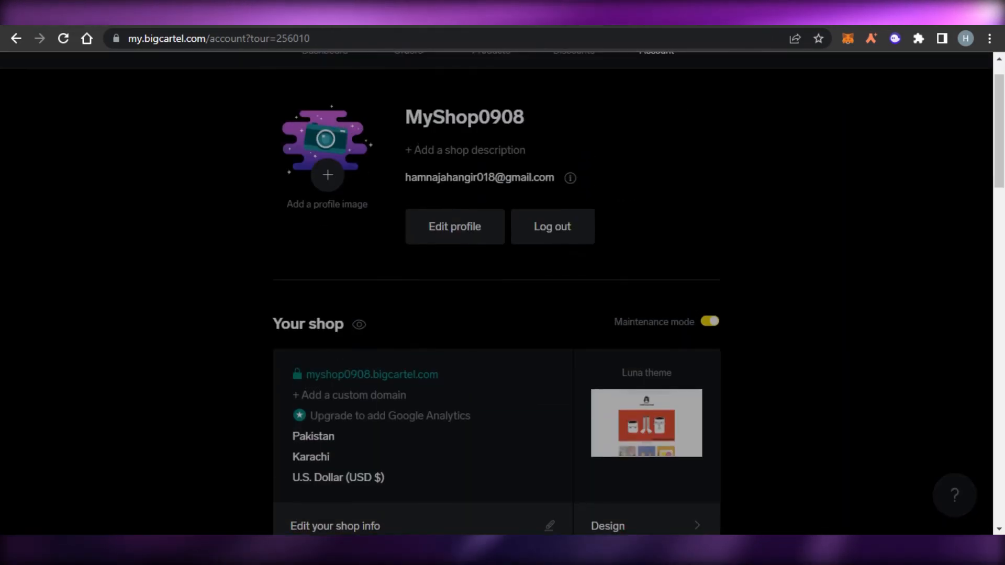
drag(998, 105, 998, 204)
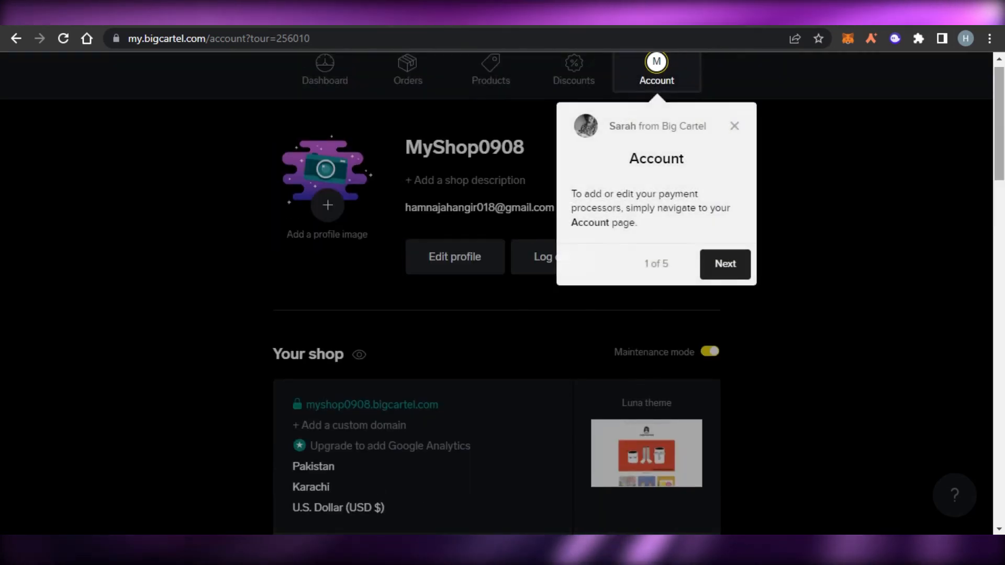
click(735, 127)
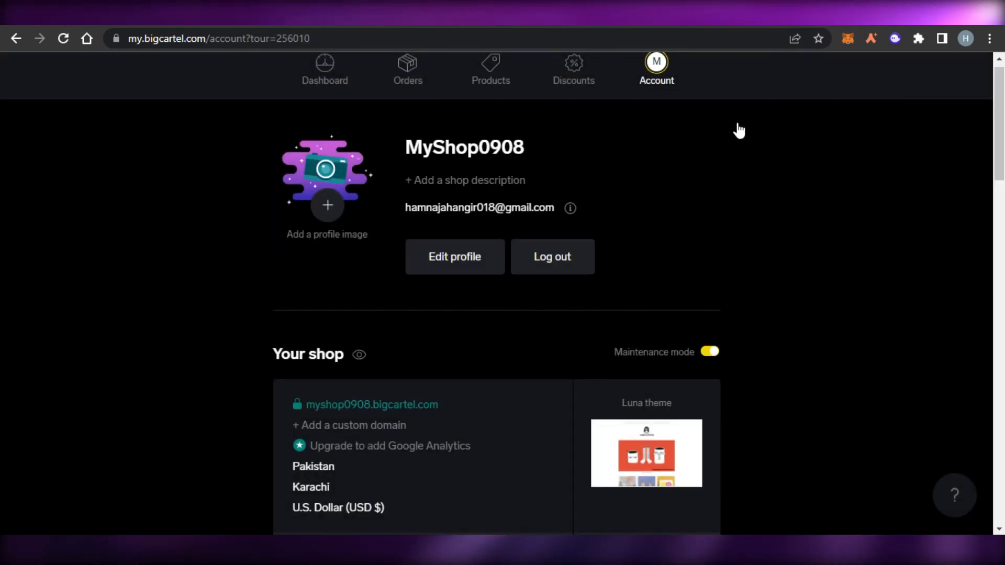
- Go back to the dashboard's getting started checklist and visit the shop's Orders and Products pages
click(332, 72)
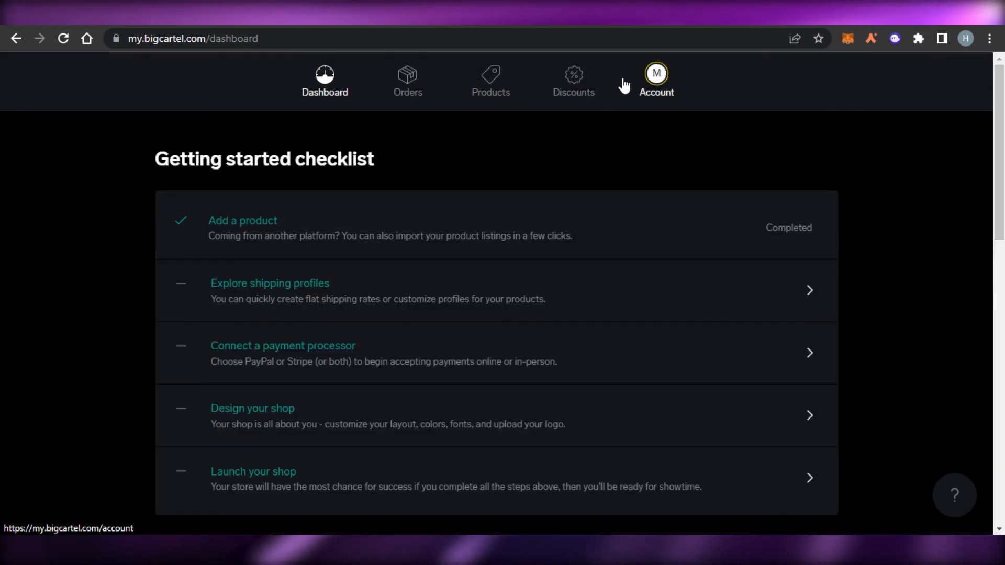
click(424, 97)
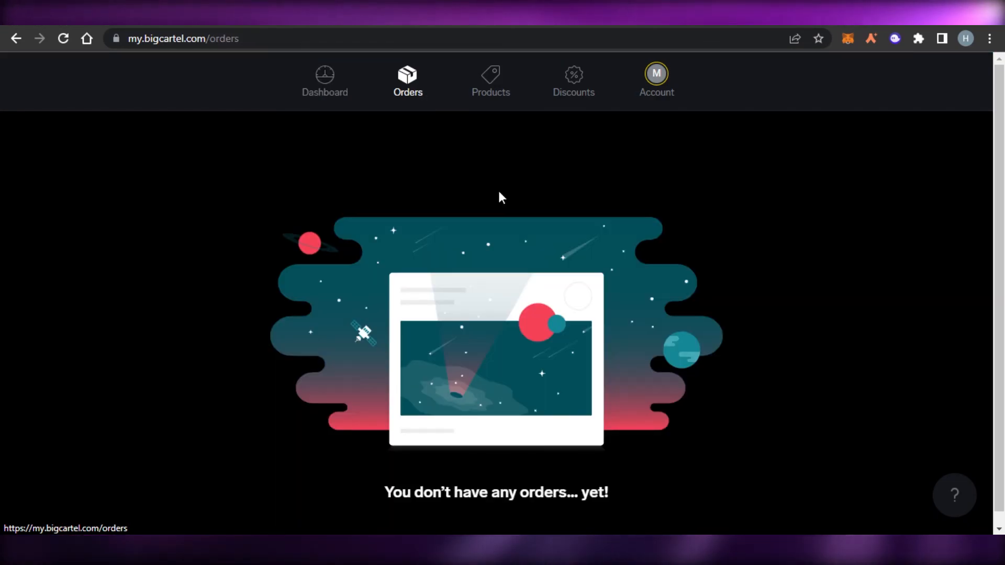
click(484, 77)
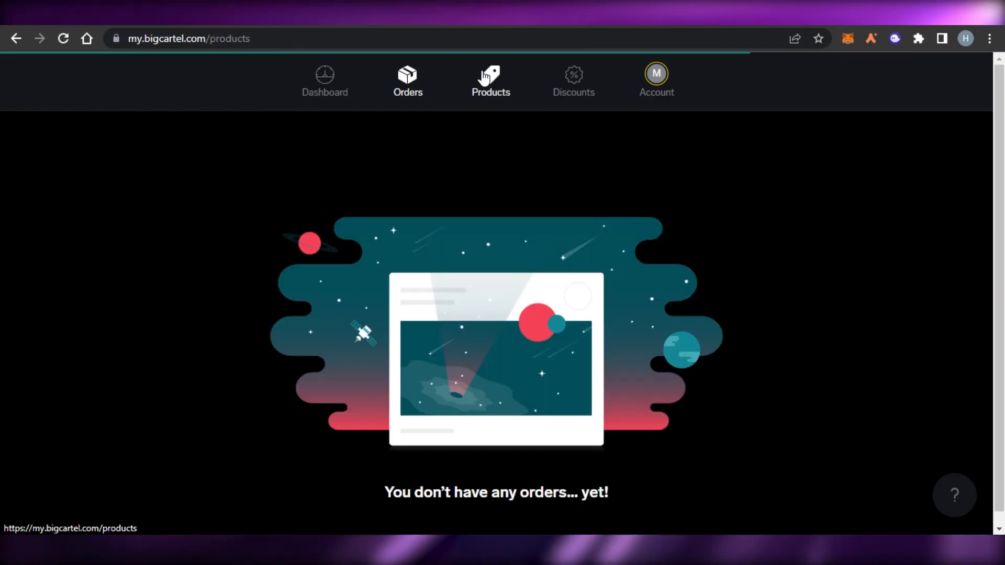